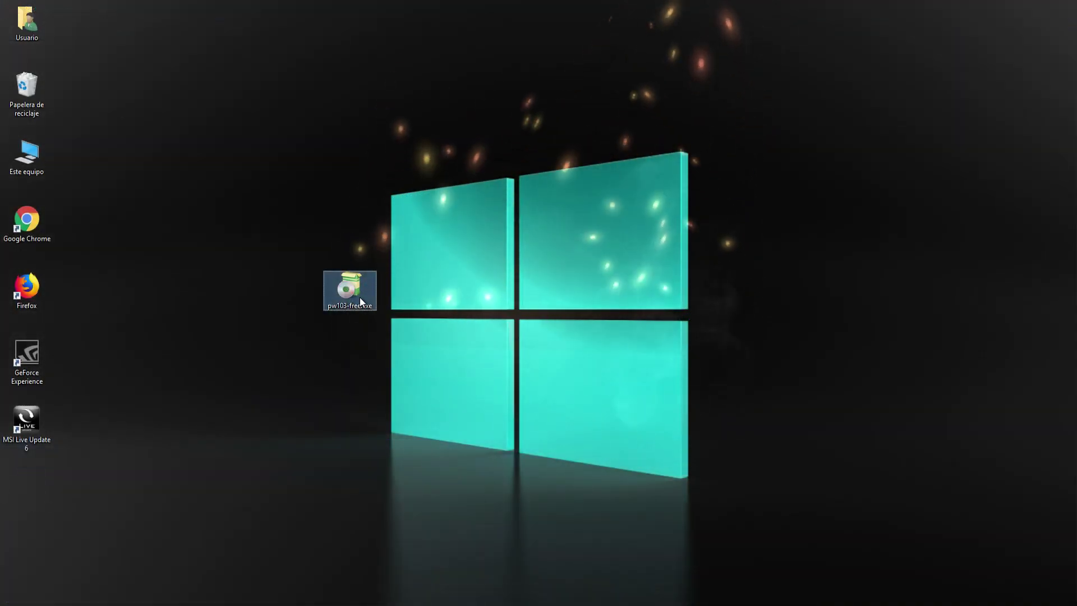
Run the pw103-free.exe installer from the desktop, allow it to make changes, and choose English as the setup language
{"action": "double_click", "coordinate": [360, 297]}
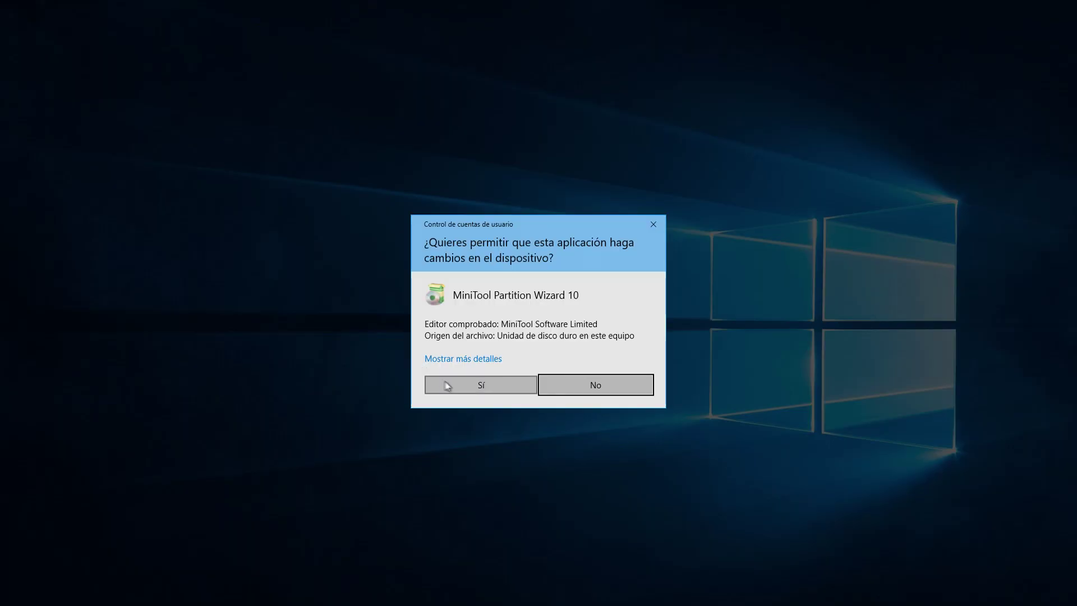
{"action": "left_click", "coordinate": [454, 385]}
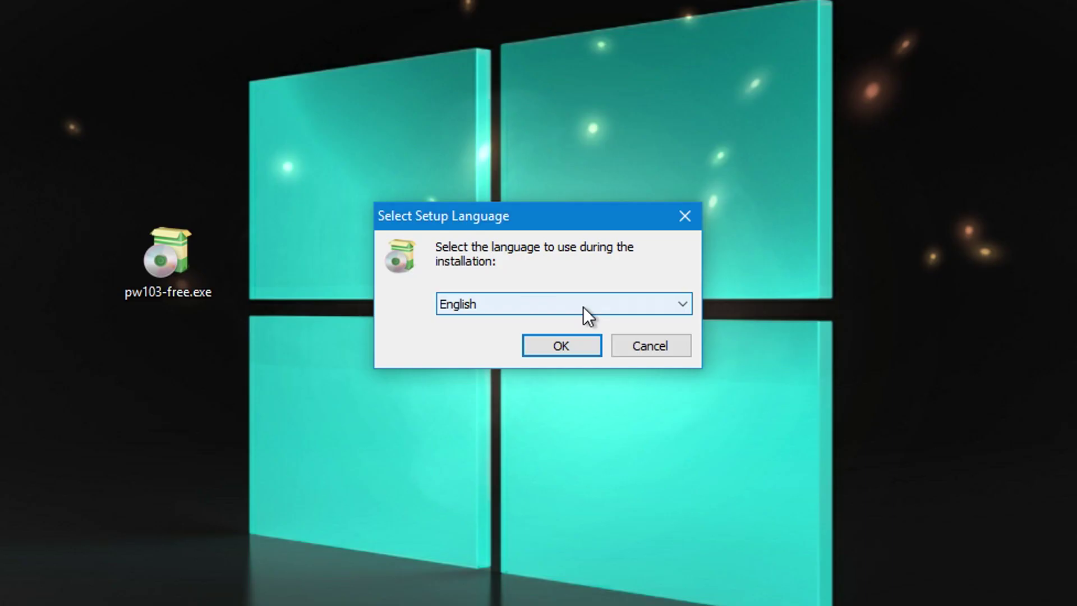
{"action": "left_click", "coordinate": [561, 313]}
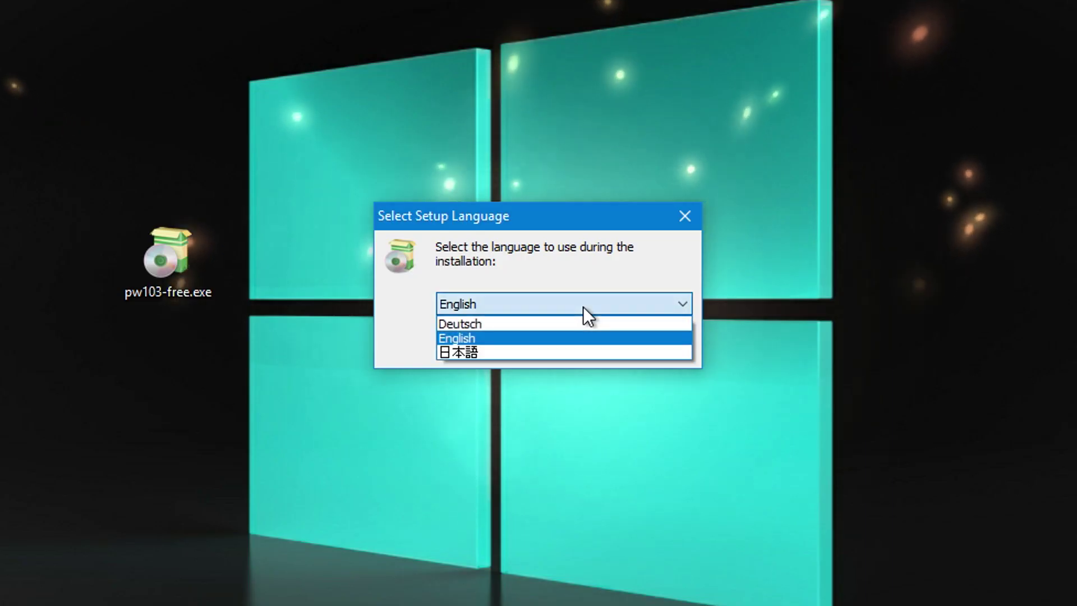
{"action": "left_click", "coordinate": [538, 337]}
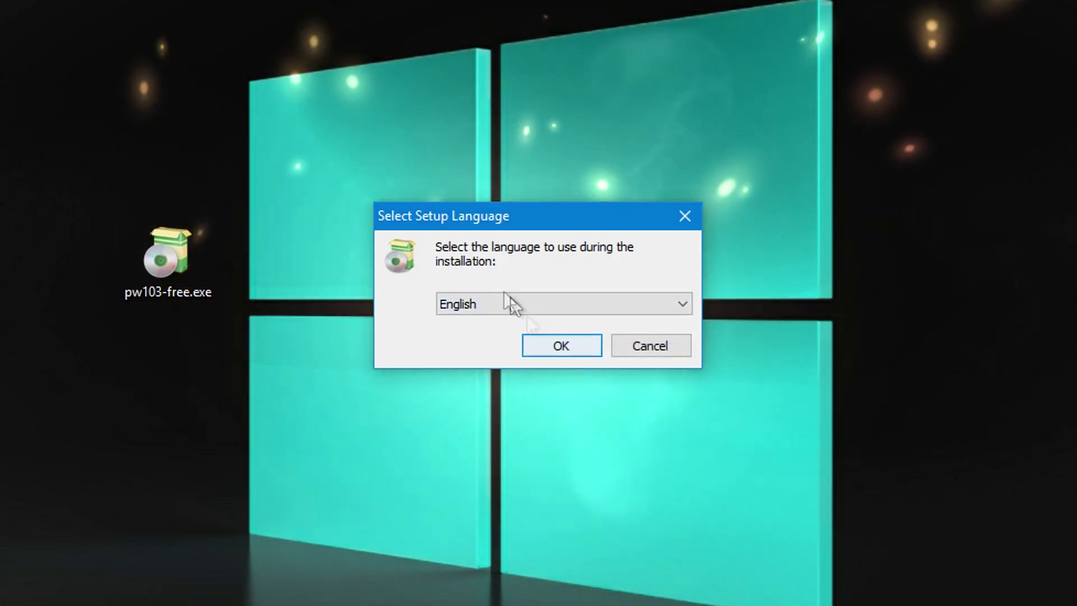
{"action": "left_click", "coordinate": [578, 352]}
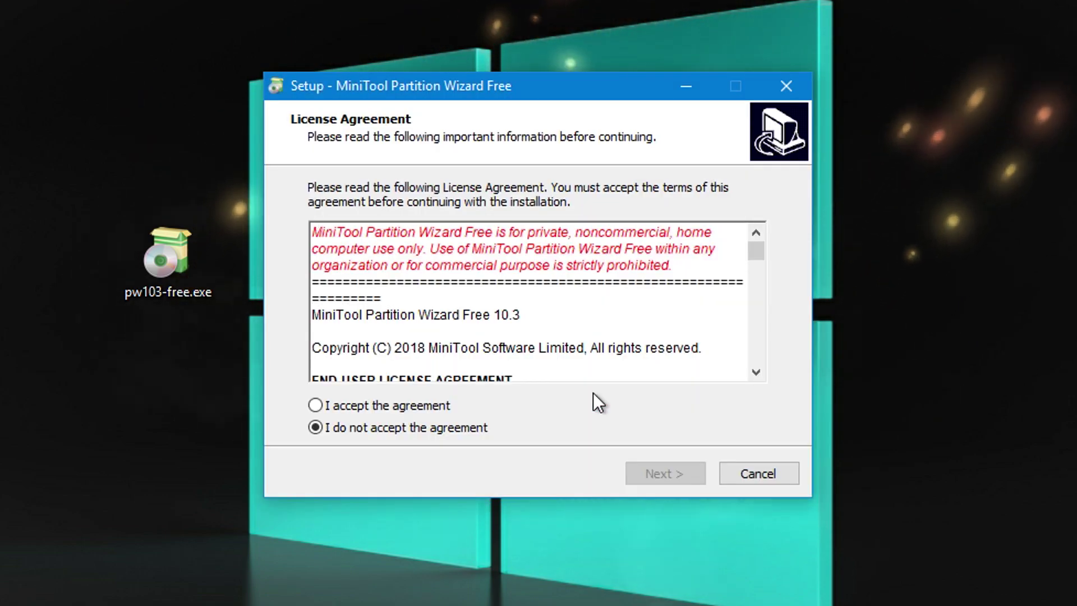
Accept the license agreement and keep the default install folder, Start Menu folder and desktop shortcut option
{"action": "left_click", "coordinate": [449, 407]}
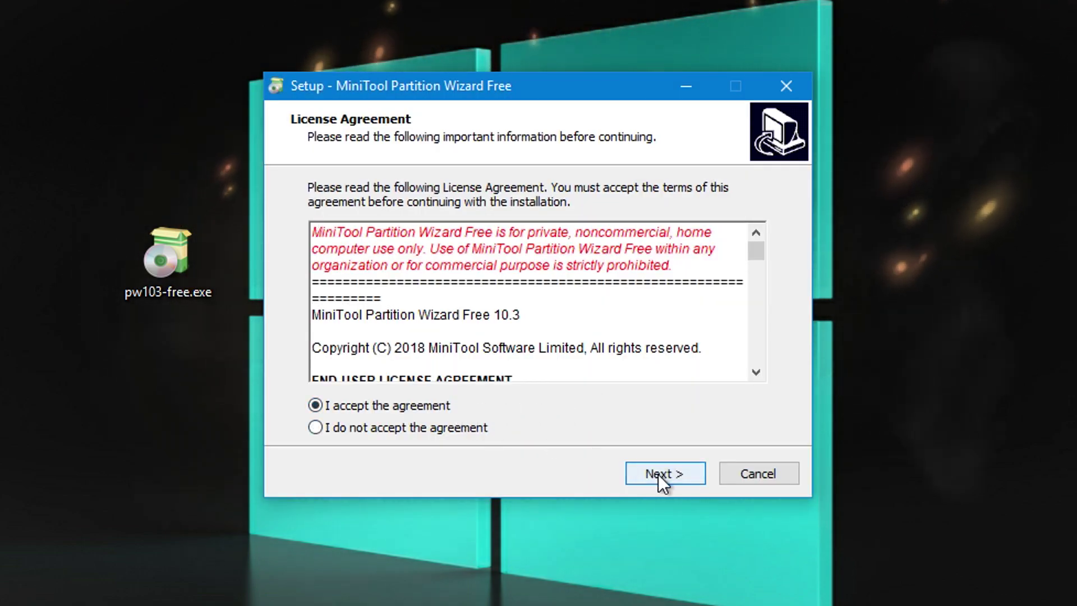
{"action": "left_click", "coordinate": [658, 474]}
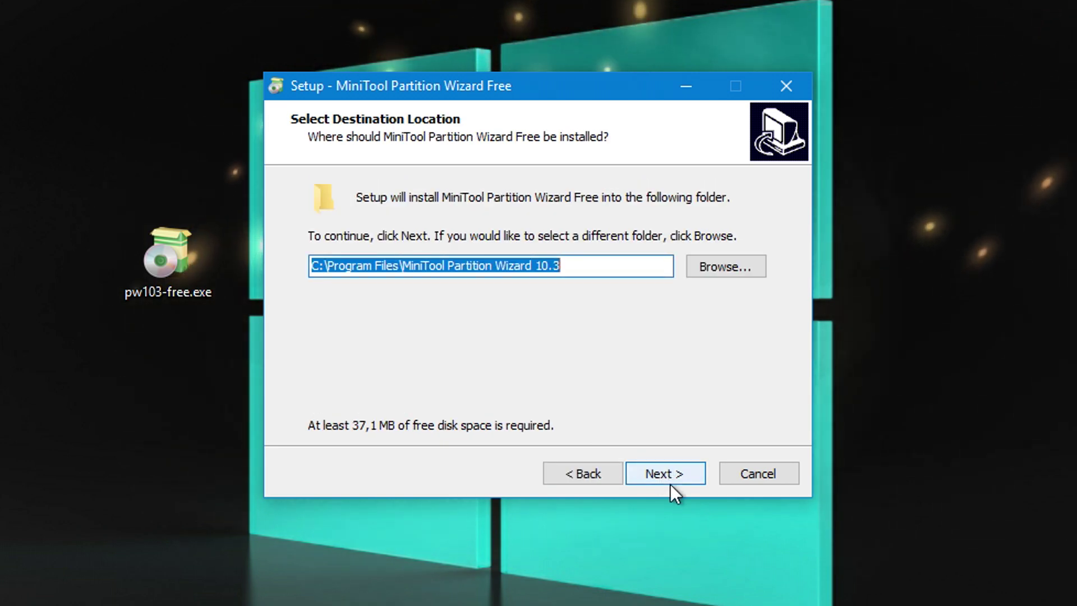
{"action": "left_click", "coordinate": [676, 475]}
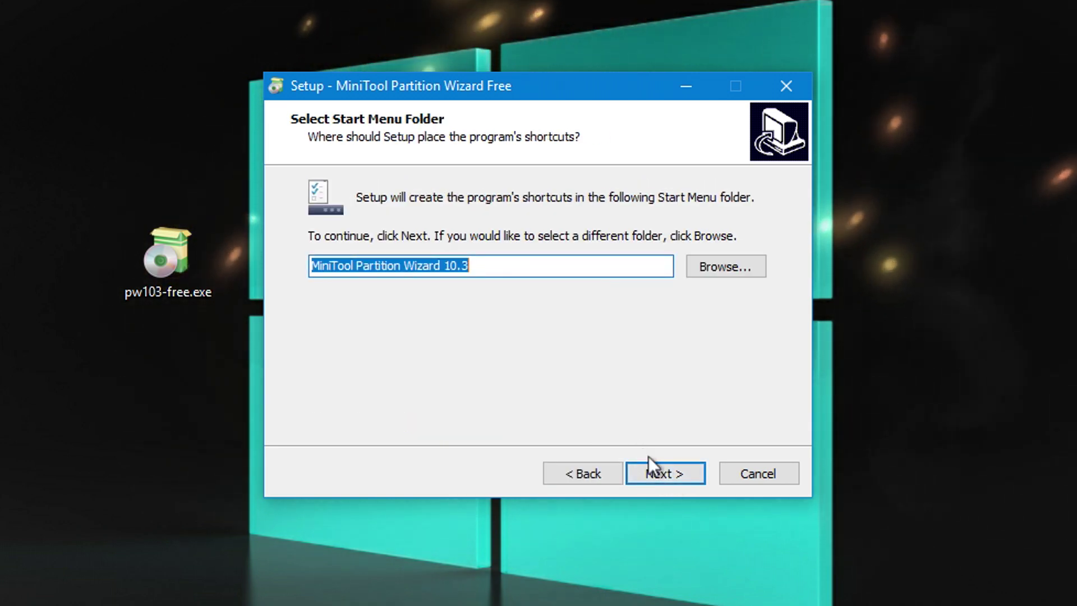
{"action": "left_click", "coordinate": [658, 473]}
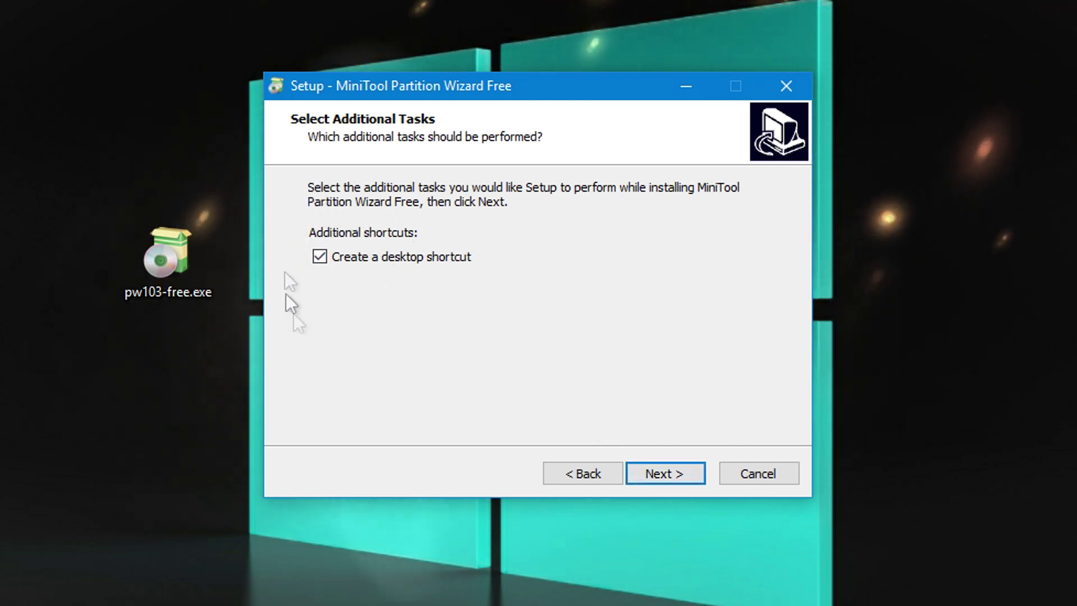
{"action": "left_click", "coordinate": [659, 480]}
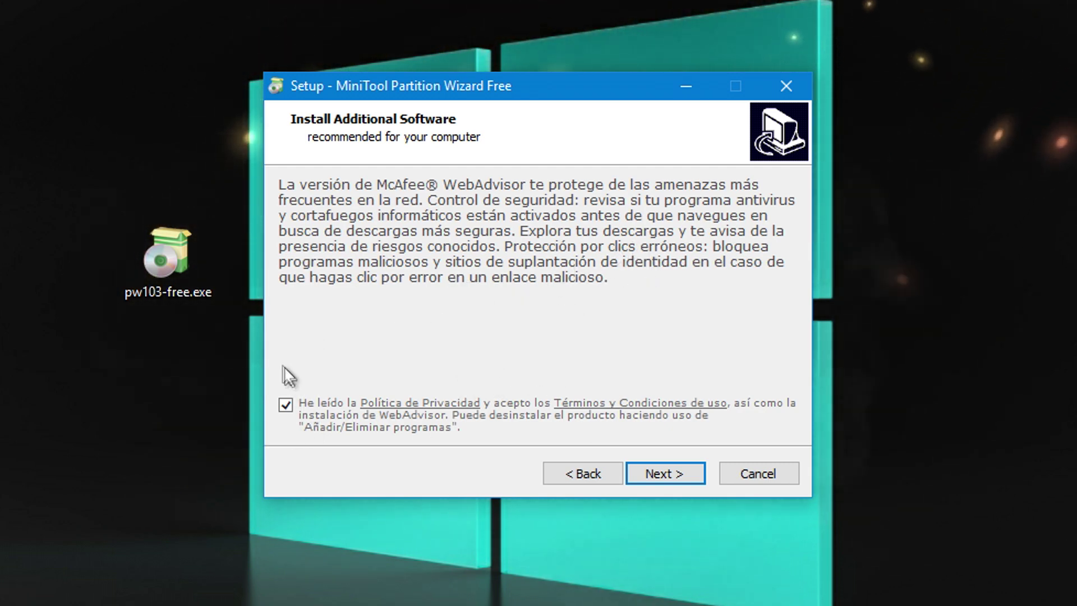
Decline the additional McAfee WebAdvisor and Booking.com software offers in the setup wizard
{"action": "left_click", "coordinate": [289, 408]}
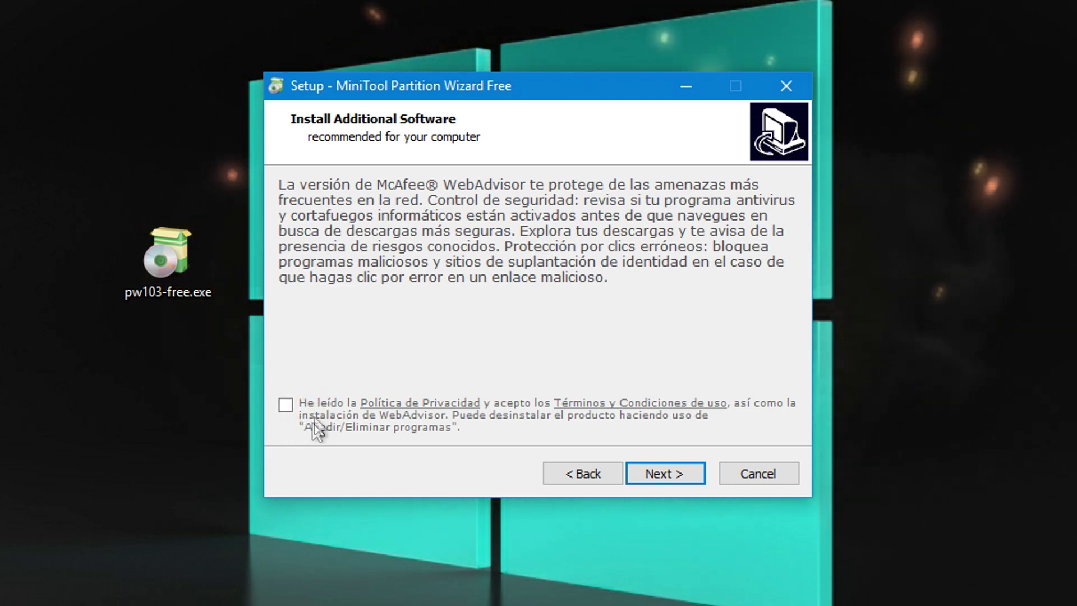
{"action": "left_click", "coordinate": [658, 480]}
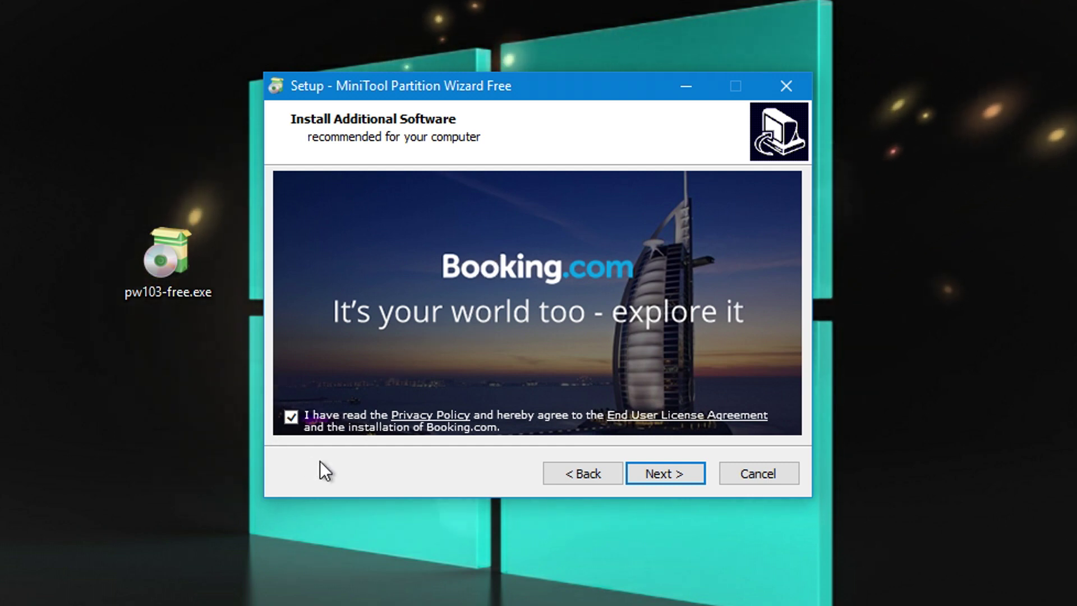
{"action": "left_click", "coordinate": [289, 418]}
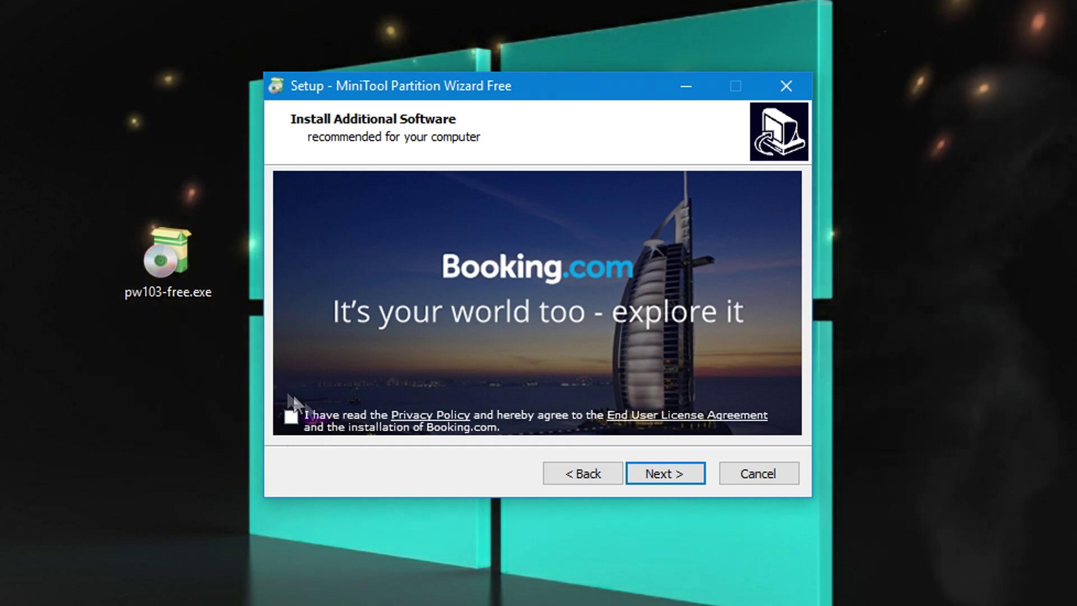
{"action": "left_click", "coordinate": [661, 479]}
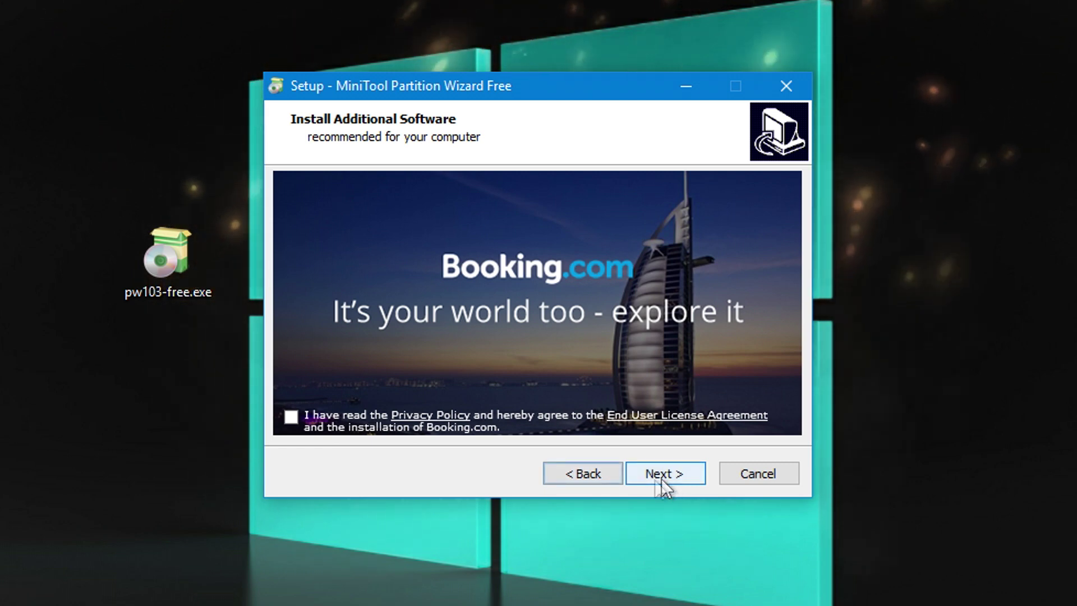
{"action": "left_click", "coordinate": [670, 474]}
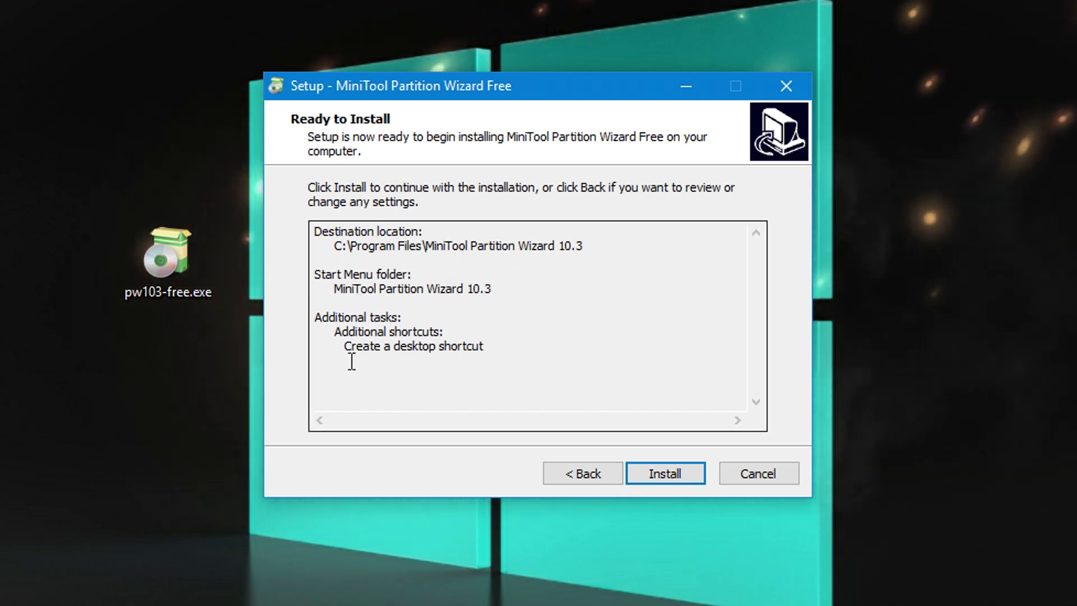
Install MiniTool Partition Wizard Free and finish the setup without launching the program
{"action": "left_click", "coordinate": [669, 480]}
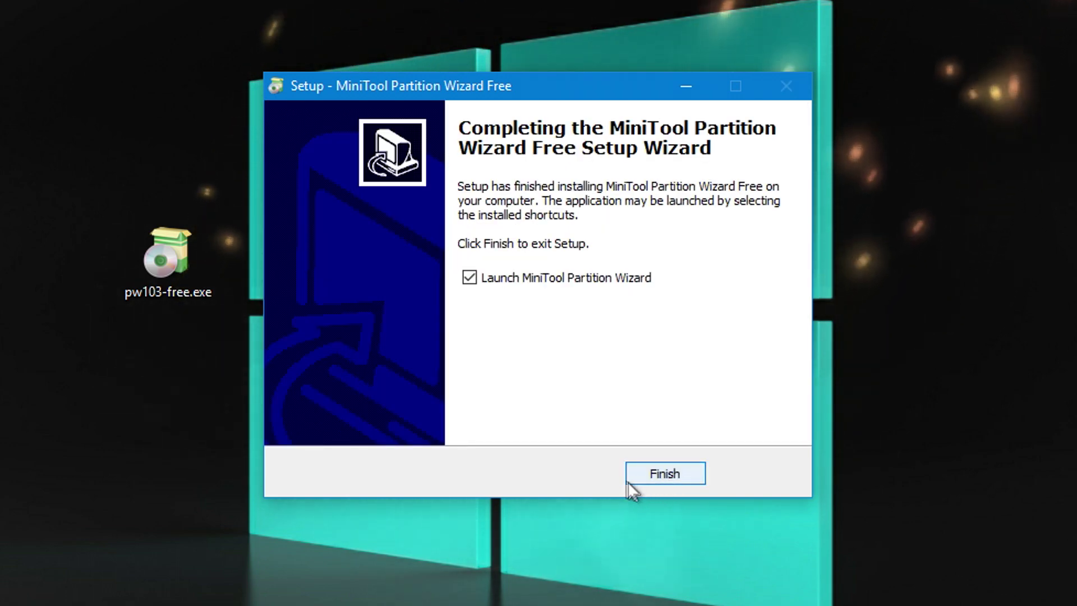
{"action": "left_click", "coordinate": [477, 275]}
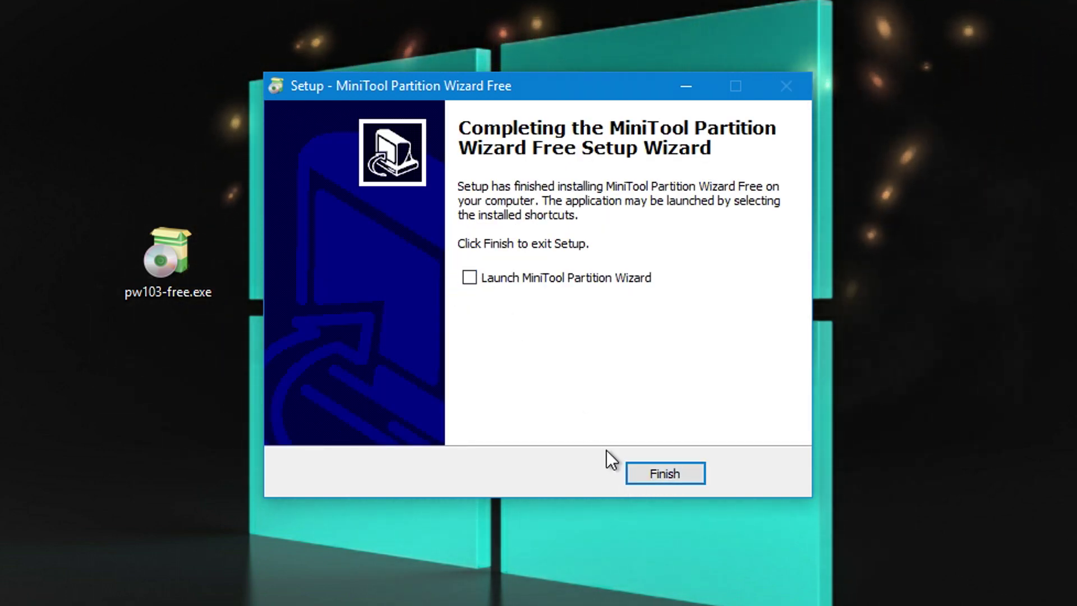
{"action": "left_click", "coordinate": [652, 473]}
Send pw103-free.exe to the recycle bin and move the MiniTool Partition Wizard shortcut to where the installer was on the desktop
{"action": "left_click_drag", "start_coordinate": [349, 287], "coordinate": [23, 93]}
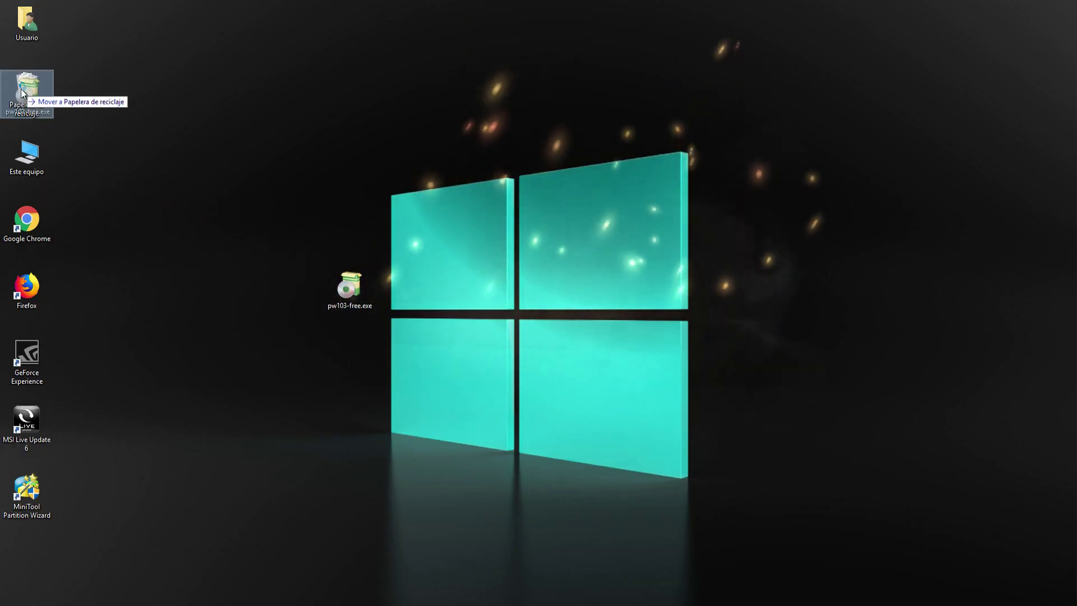
{"action": "left_click", "coordinate": [575, 354]}
{"action": "left_click_drag", "start_coordinate": [33, 489], "coordinate": [358, 247]}
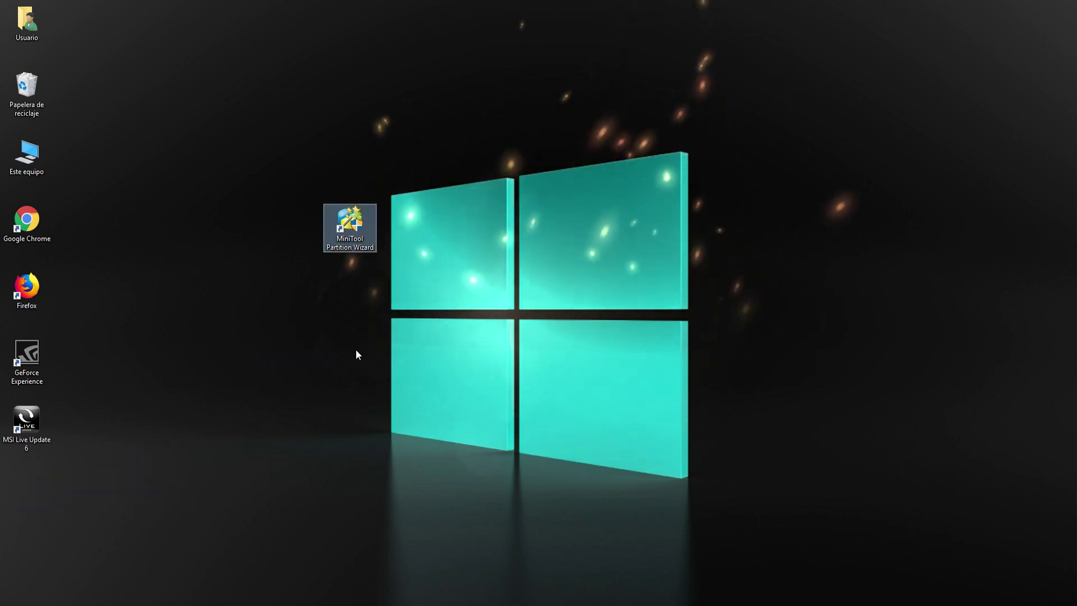
Launch MiniTool Partition Wizard Free with permission to make changes, dismiss the ShadowMaker message, and maximize the program window
{"action": "key", "text": "Return"}
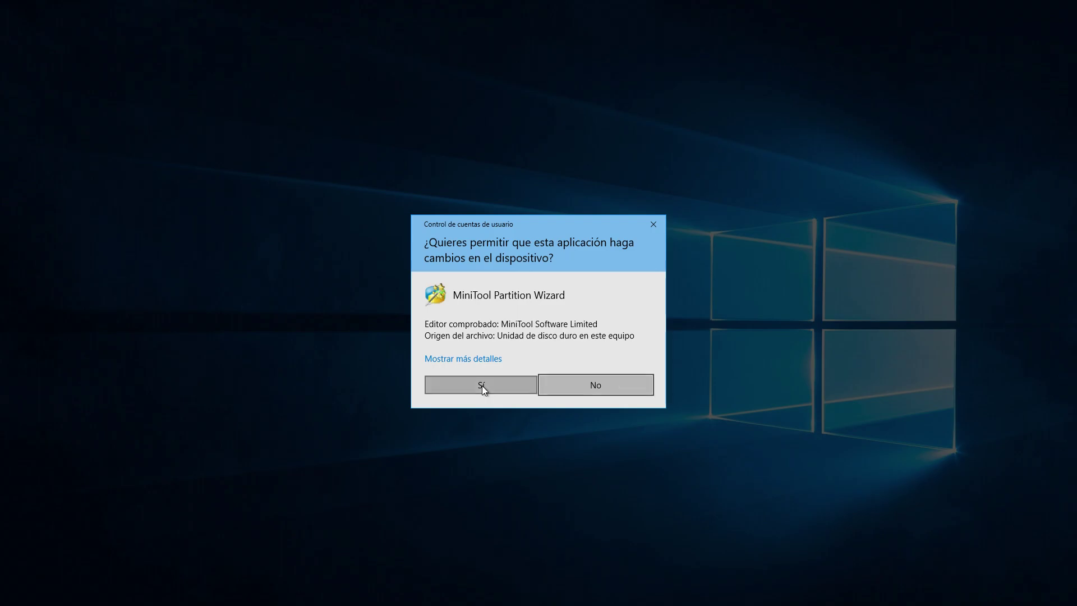
{"action": "left_click", "coordinate": [483, 386]}
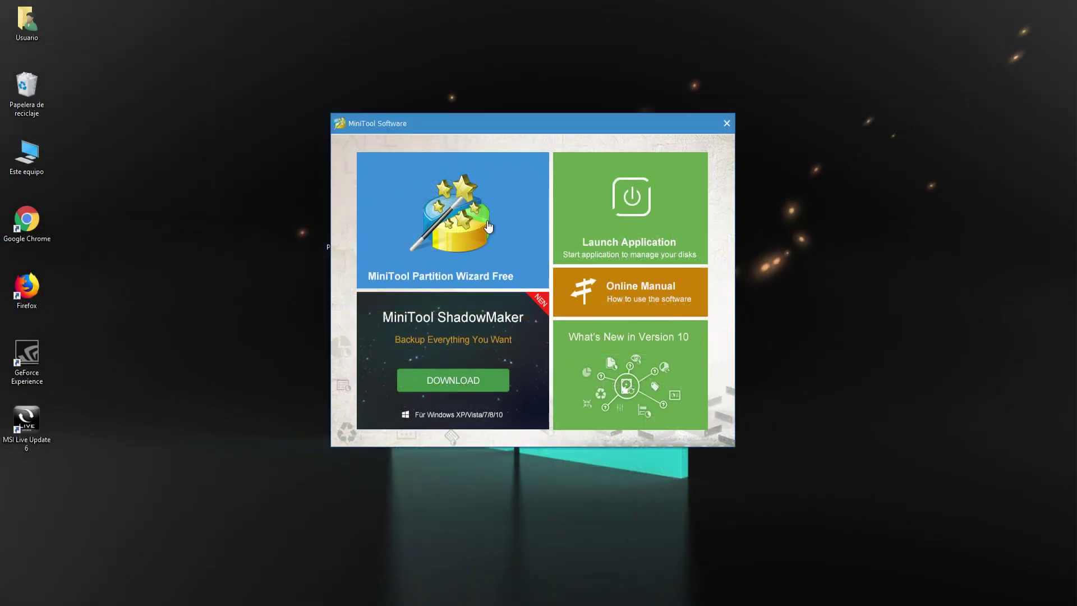
{"action": "left_click", "coordinate": [488, 225]}
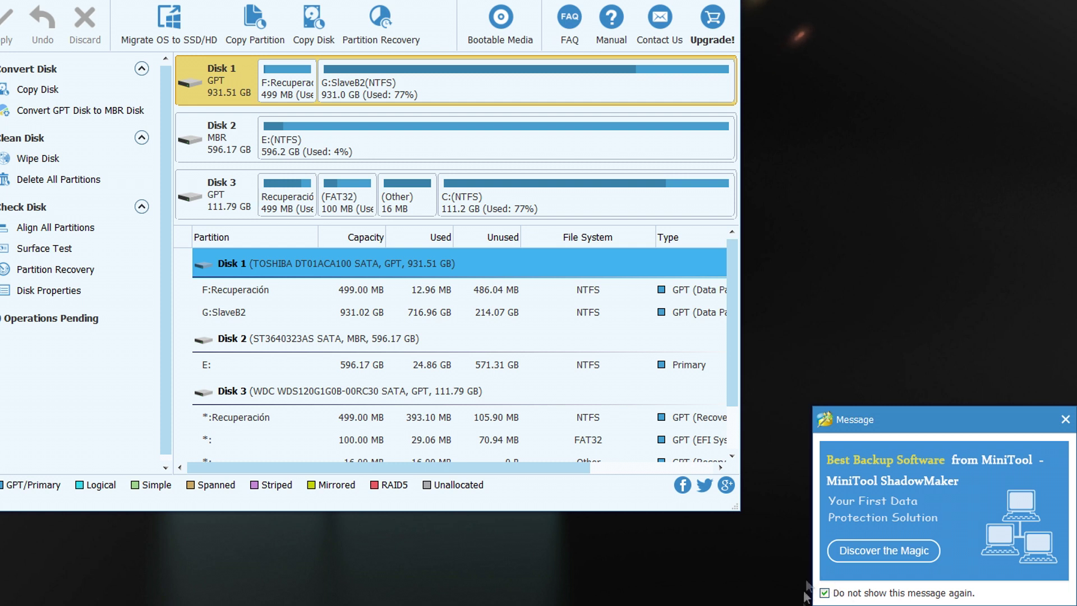
{"action": "left_click", "coordinate": [1065, 421]}
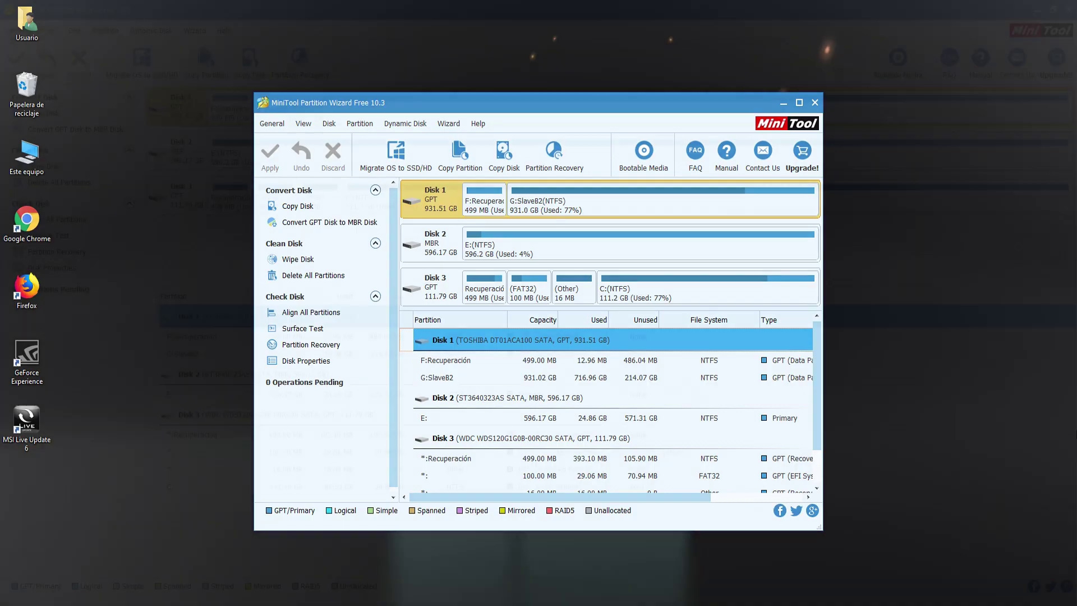
{"action": "left_click", "coordinate": [791, 100]}
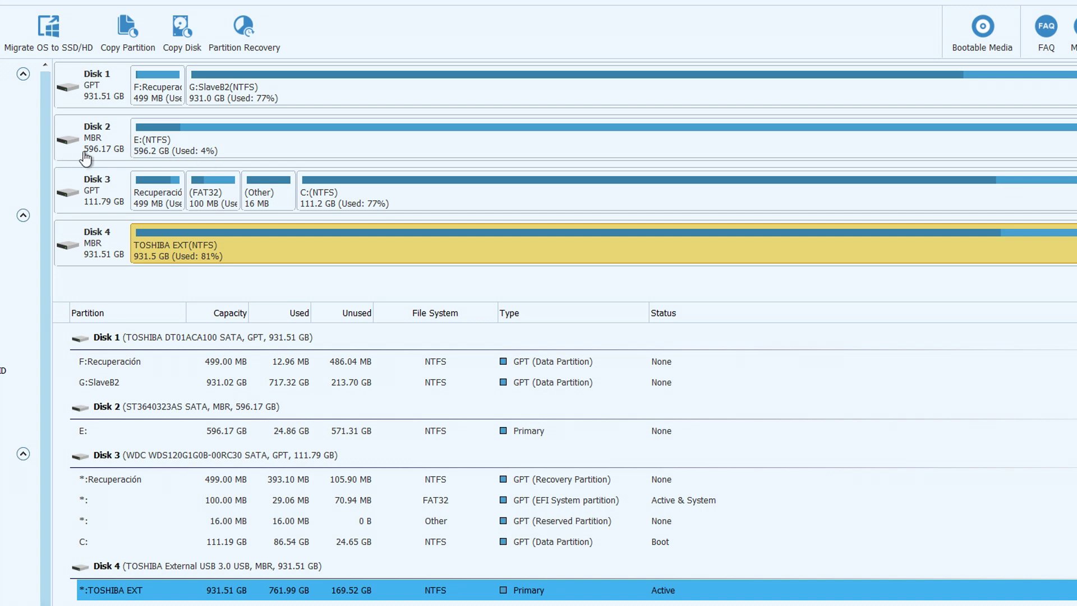
Select the E: partition on Disk 2 and examine the contents of local disk E: in File Explorer
{"action": "left_click", "coordinate": [181, 150]}
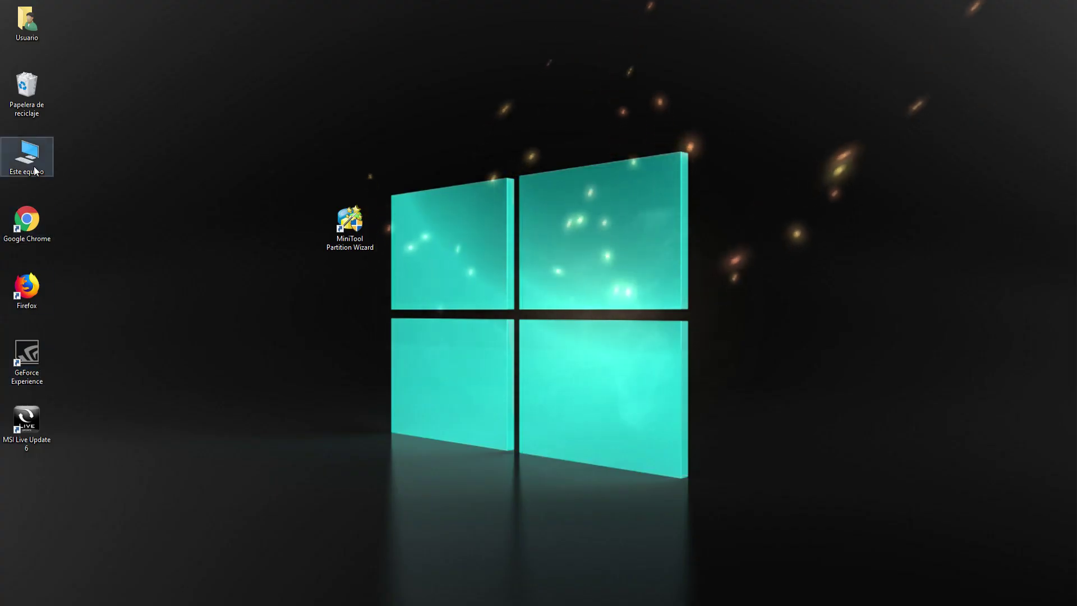
{"action": "double_click", "coordinate": [27, 155]}
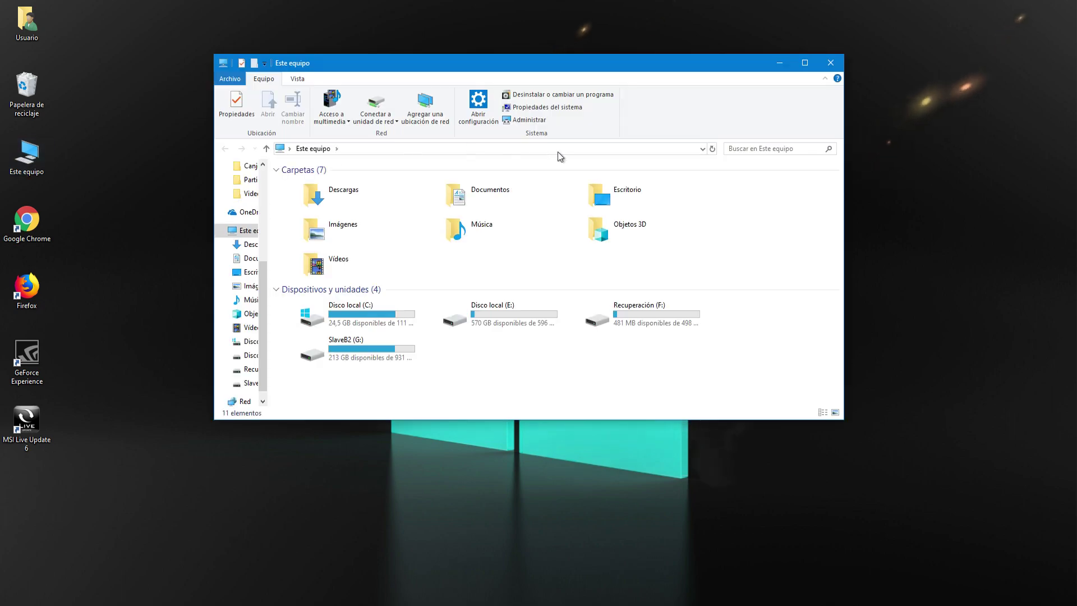
{"action": "double_click", "coordinate": [631, 68]}
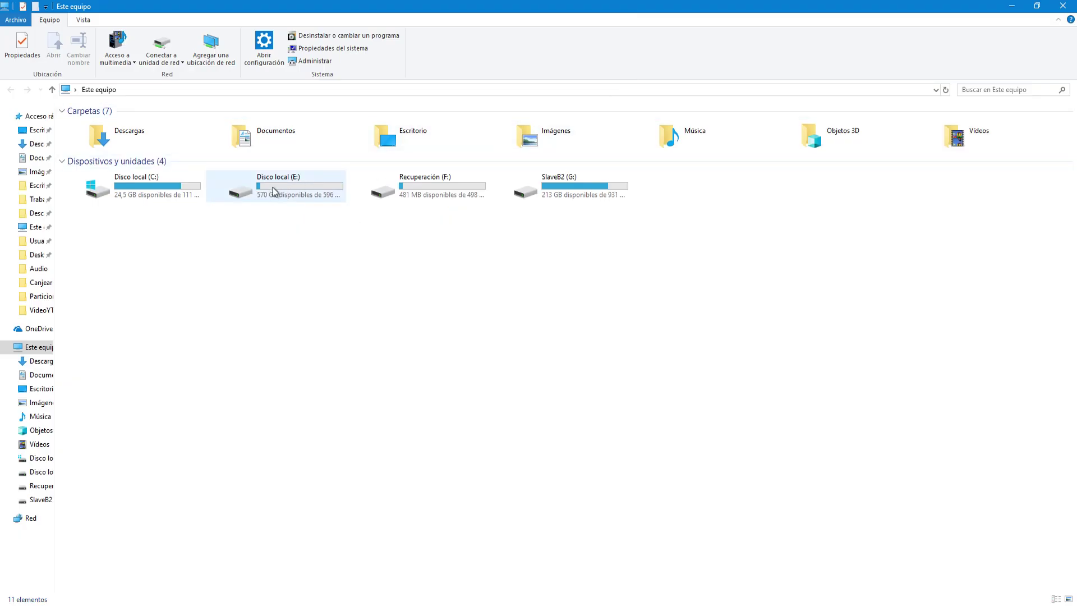
{"action": "double_click", "coordinate": [308, 201]}
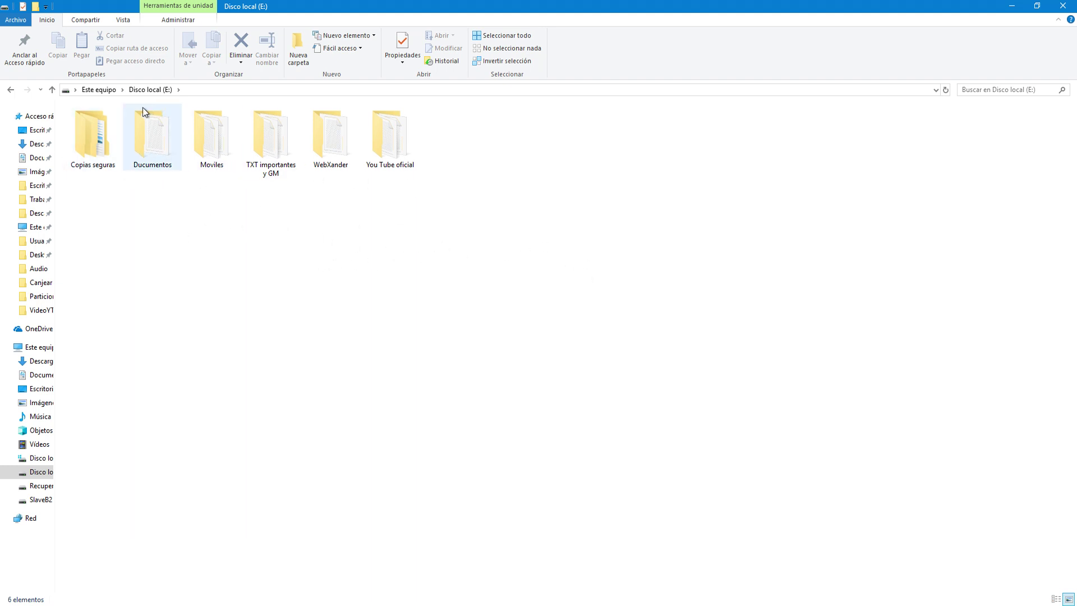
{"action": "left_click", "coordinate": [101, 91]}
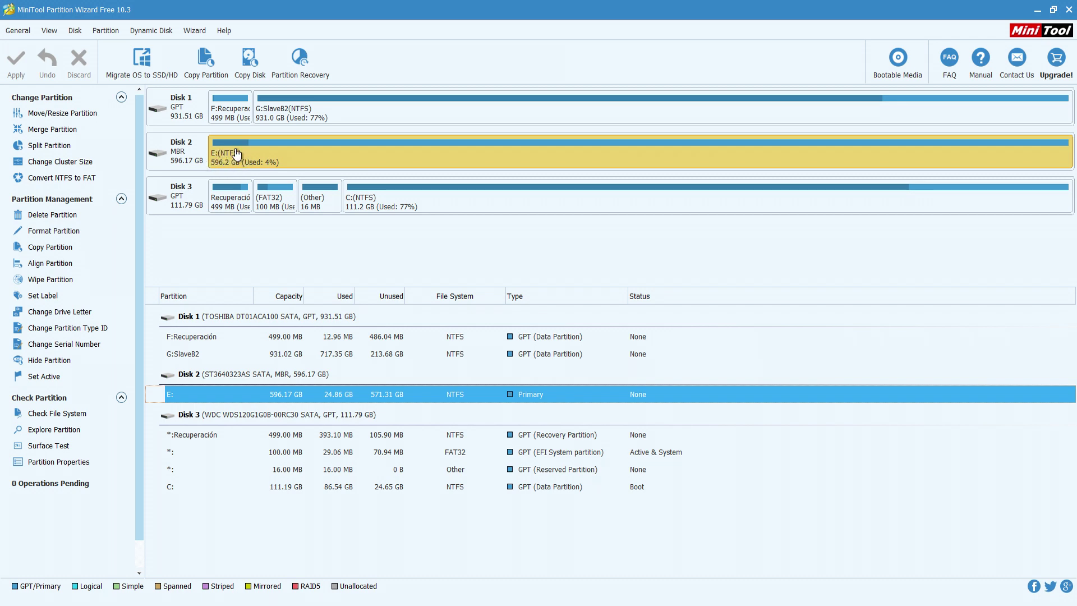
Resize the E: partition on Disk 2 to 395.18 GB, leaving 200.99 GB of unallocated space after it
{"action": "right_click", "coordinate": [333, 158]}
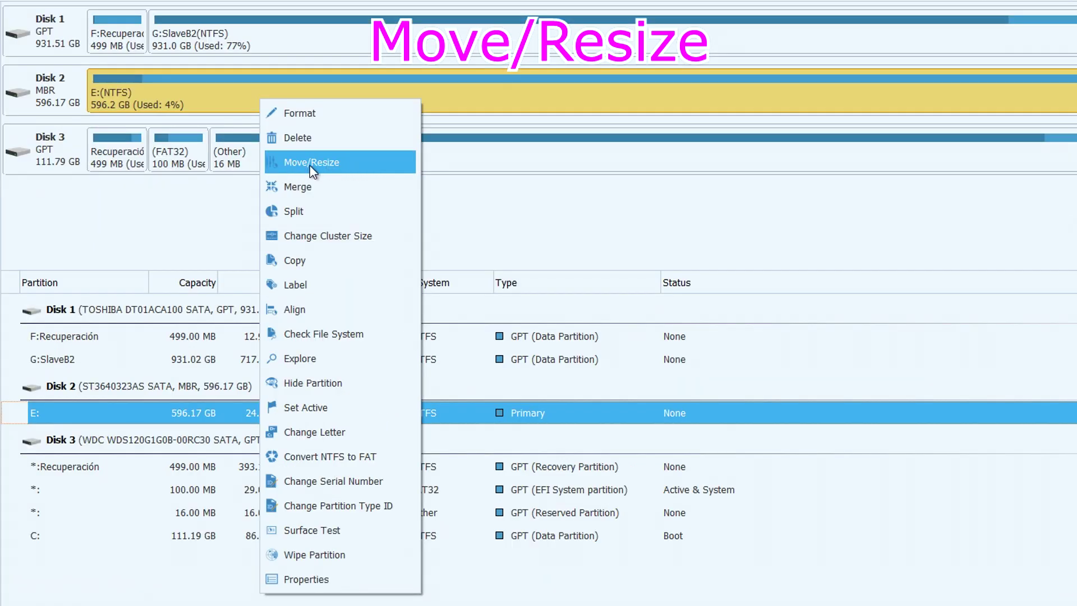
{"action": "left_click", "coordinate": [312, 162]}
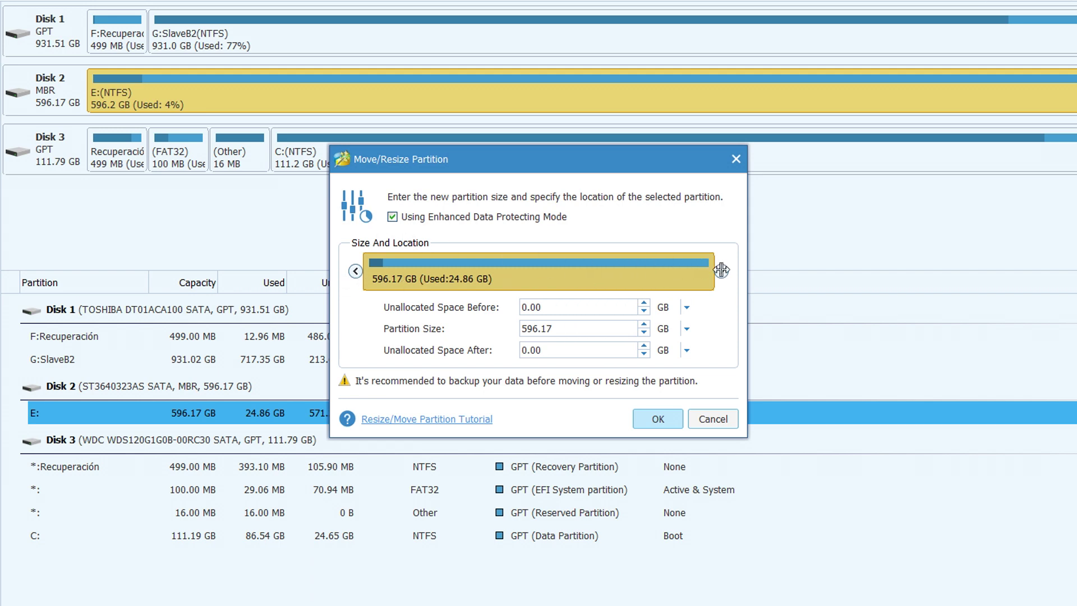
{"action": "left_click_drag", "start_coordinate": [721, 270], "coordinate": [372, 287]}
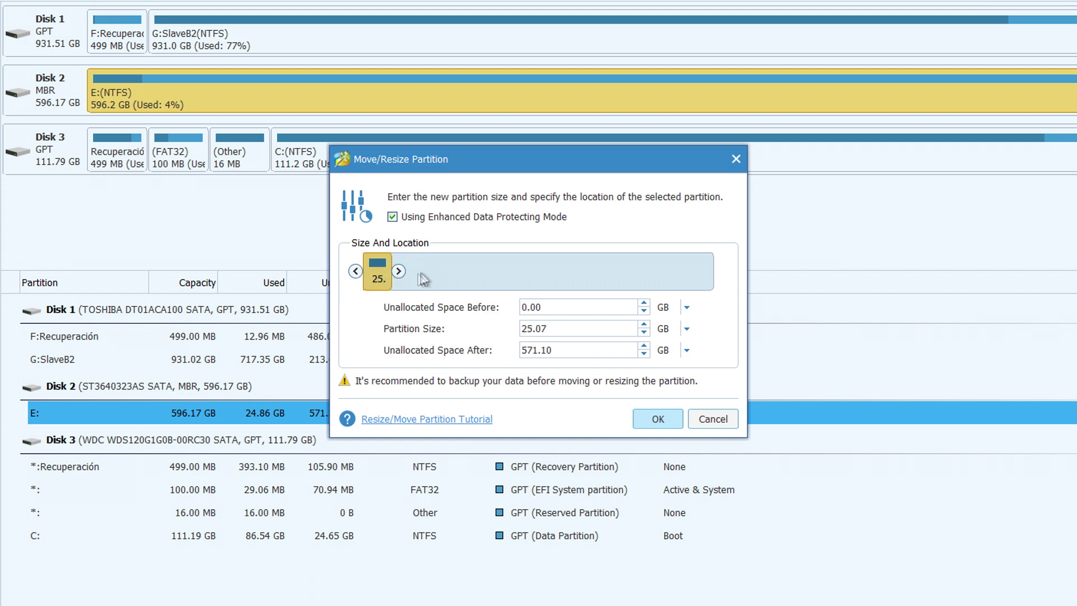
{"action": "left_click_drag", "start_coordinate": [399, 274], "coordinate": [385, 277]}
{"action": "left_click_drag", "start_coordinate": [399, 269], "coordinate": [608, 287]}
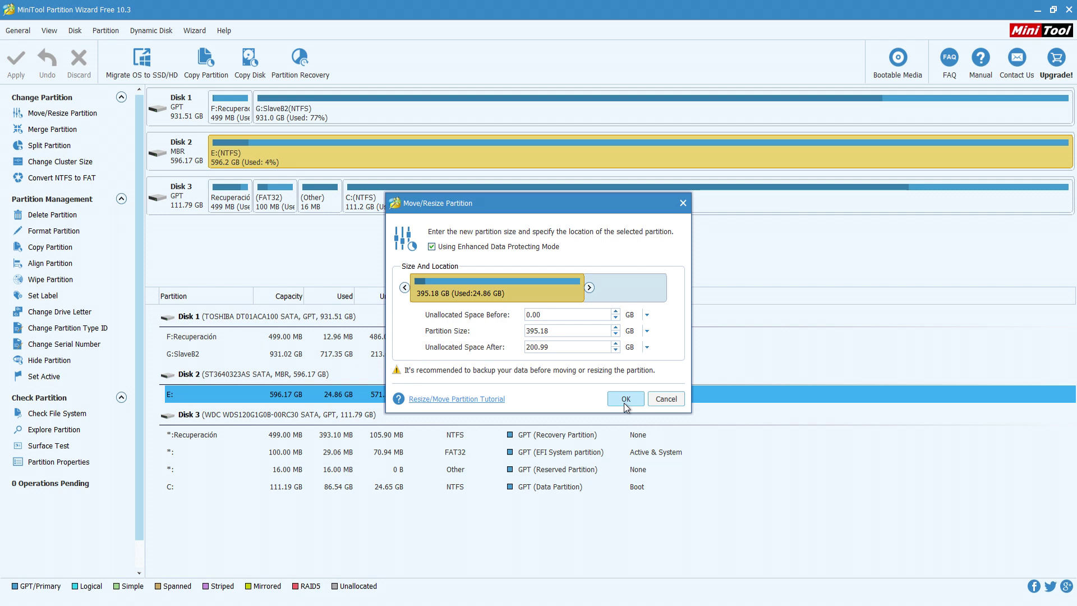
{"action": "left_click", "coordinate": [627, 399]}
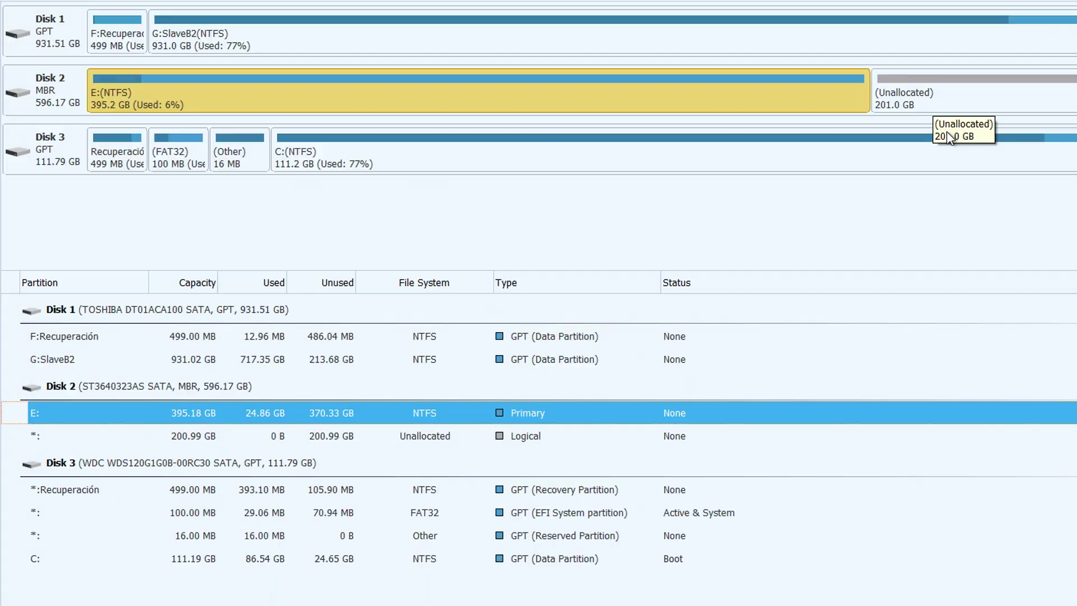
Start a new partition in the unallocated space on Disk 2, with the NTFS file system and drive letter D:
{"action": "right_click", "coordinate": [965, 90]}
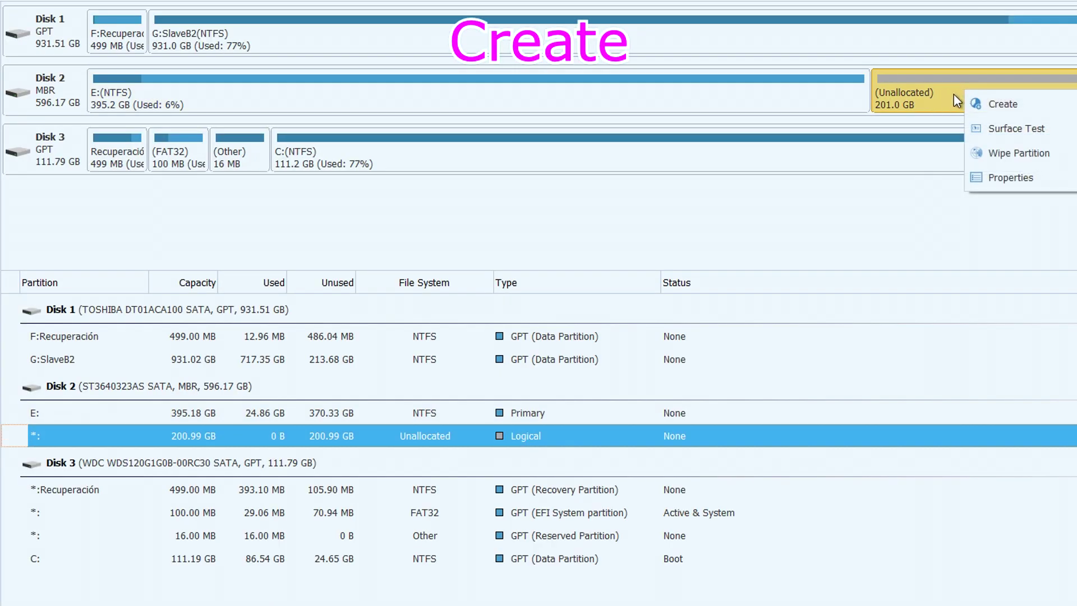
{"action": "left_click", "coordinate": [1011, 106]}
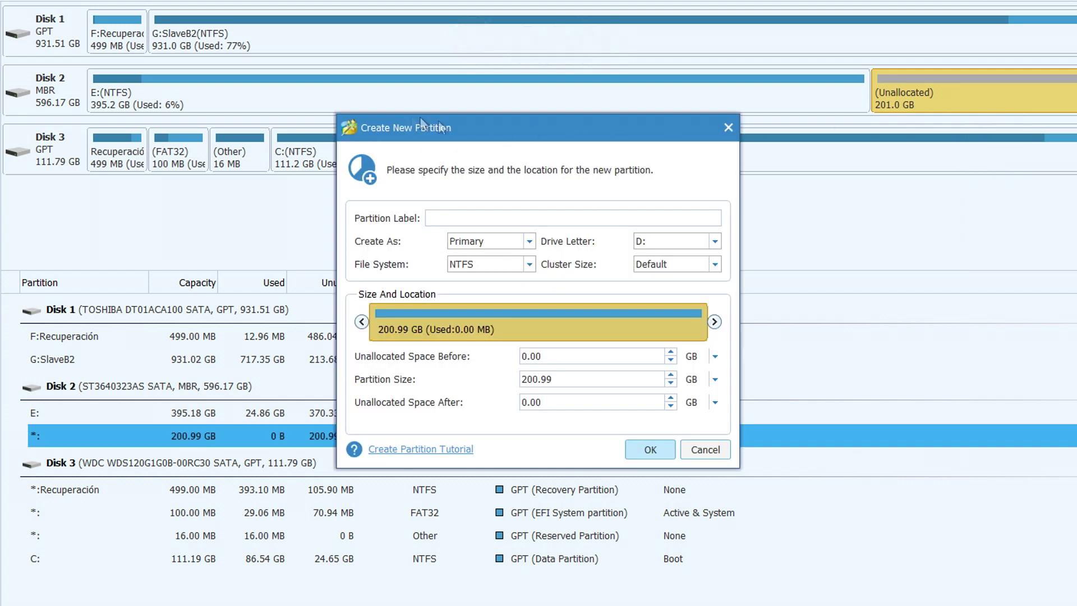
{"action": "left_click", "coordinate": [479, 264]}
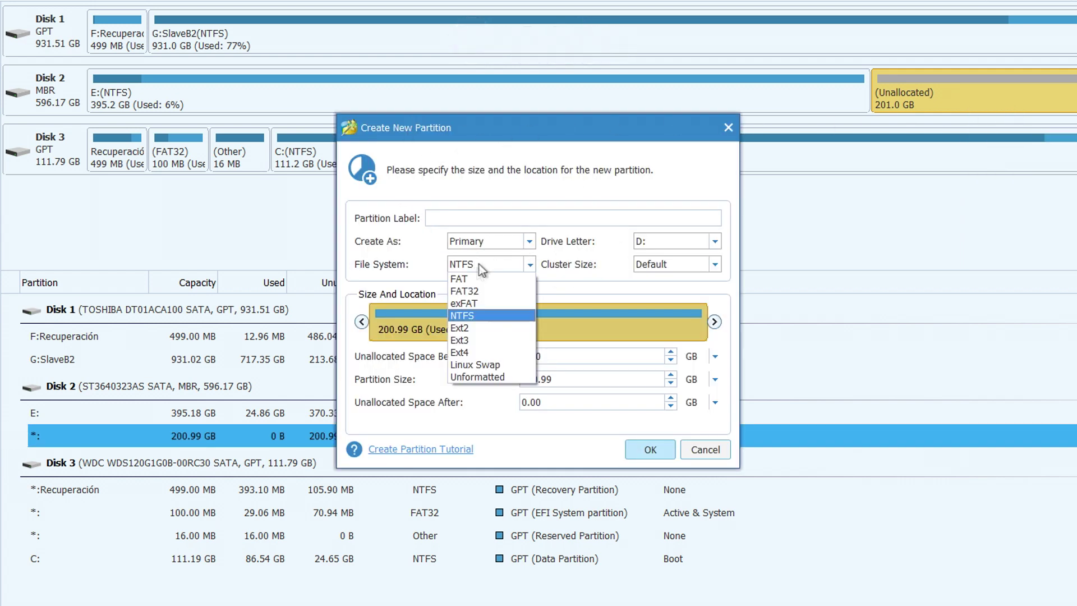
{"action": "left_click", "coordinate": [472, 317]}
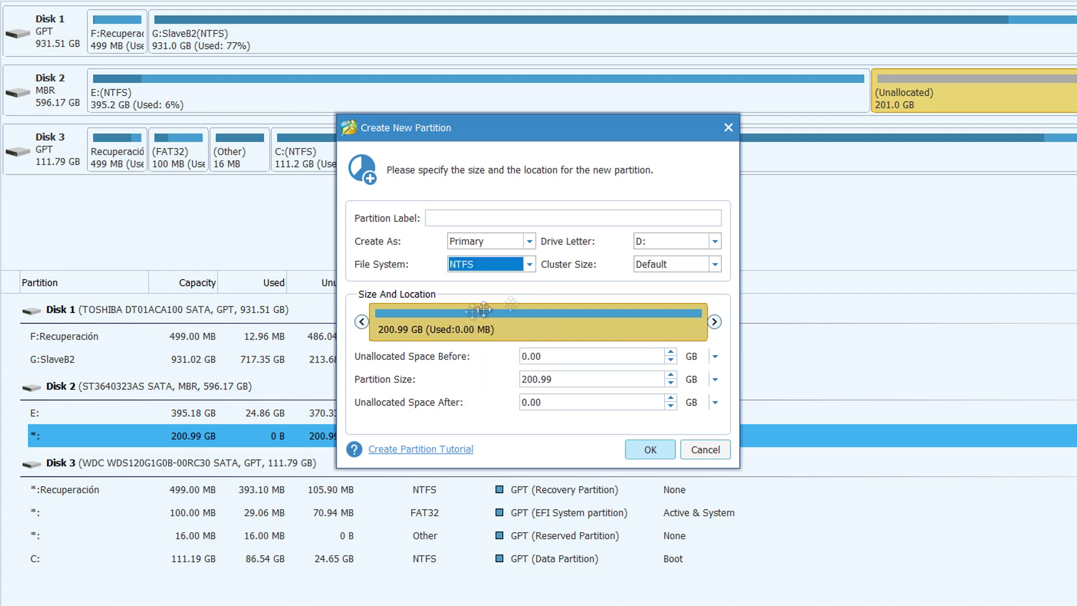
{"action": "left_click", "coordinate": [670, 236]}
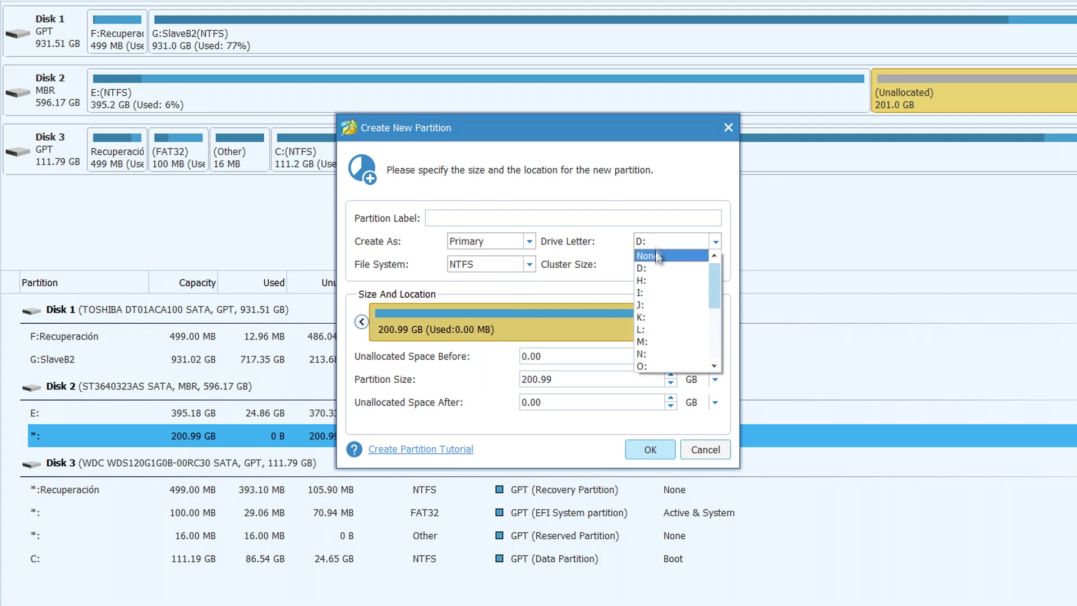
{"action": "left_click", "coordinate": [642, 268]}
{"action": "left_click_drag", "start_coordinate": [714, 319], "coordinate": [774, 315]}
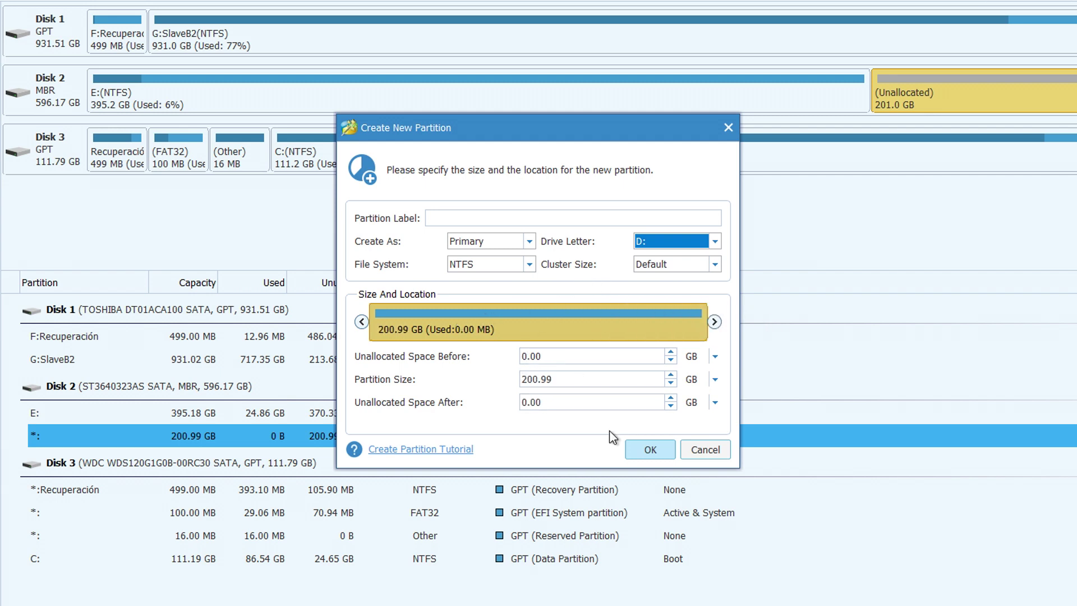
Change the new partition's drive letter to J: and label it Airxan
{"action": "left_click", "coordinate": [708, 241]}
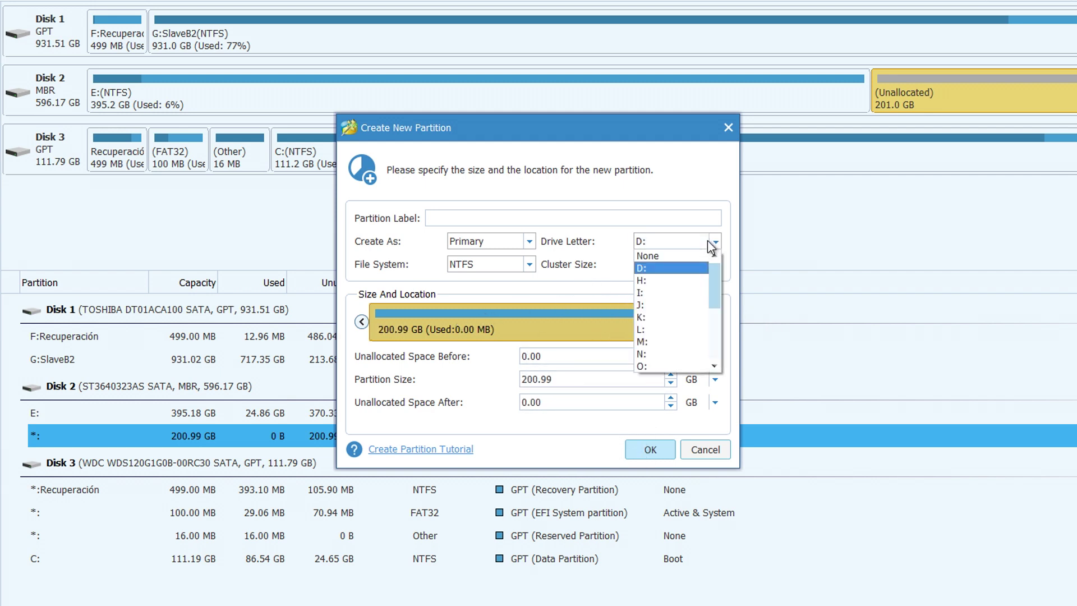
{"action": "left_click", "coordinate": [669, 305]}
{"action": "left_click", "coordinate": [443, 216]}
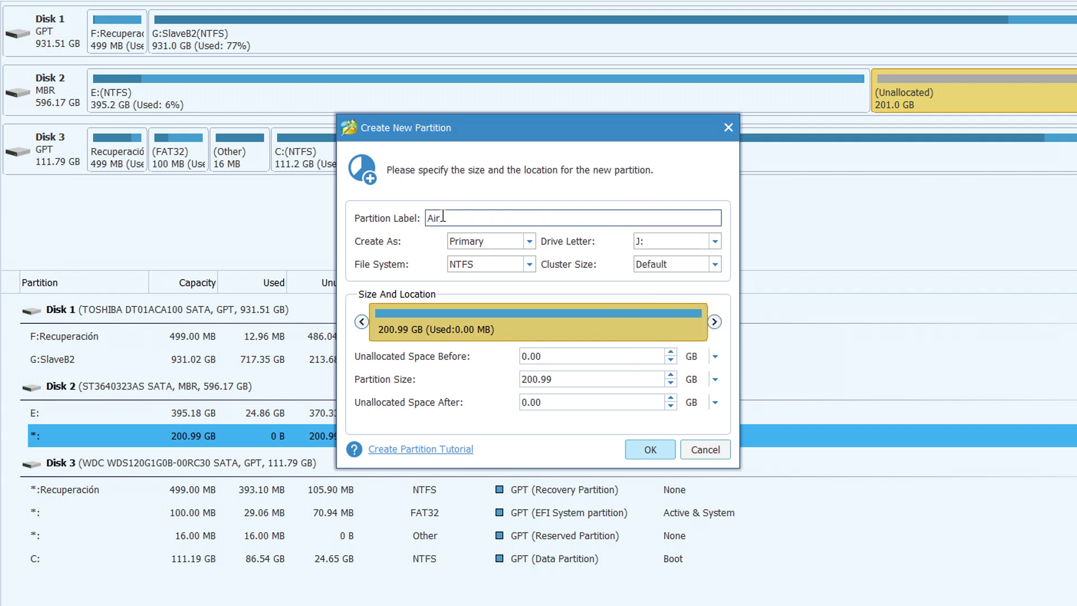
{"action": "type", "text": "Airxan"}
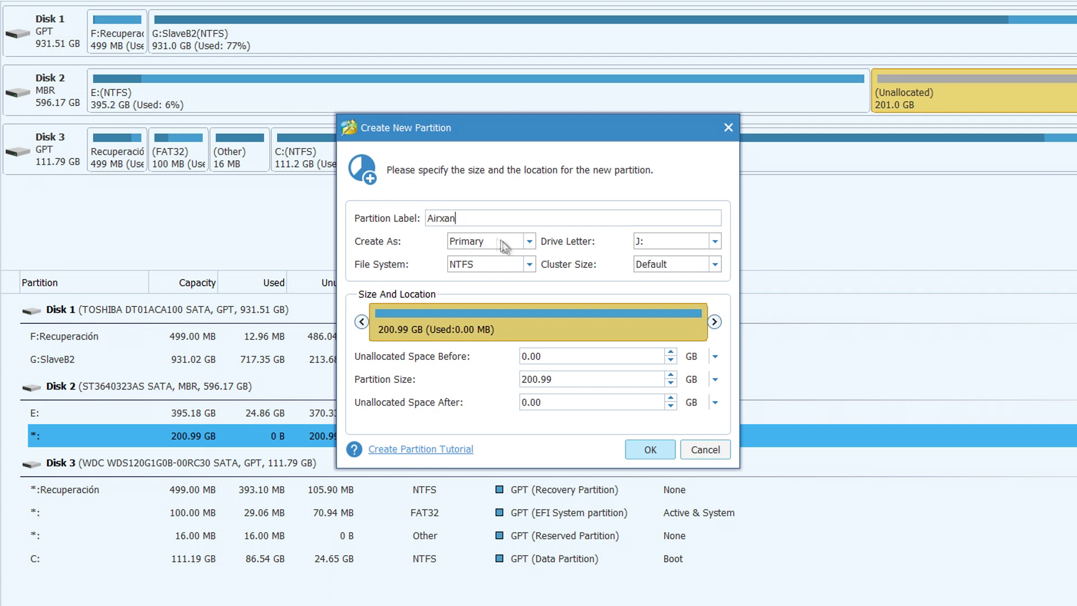
Try the exFAT and Ext2 file systems for the new partition, set it back to NTFS, and confirm its creation
{"action": "left_click", "coordinate": [478, 263]}
{"action": "left_click", "coordinate": [480, 305]}
{"action": "left_click", "coordinate": [492, 269]}
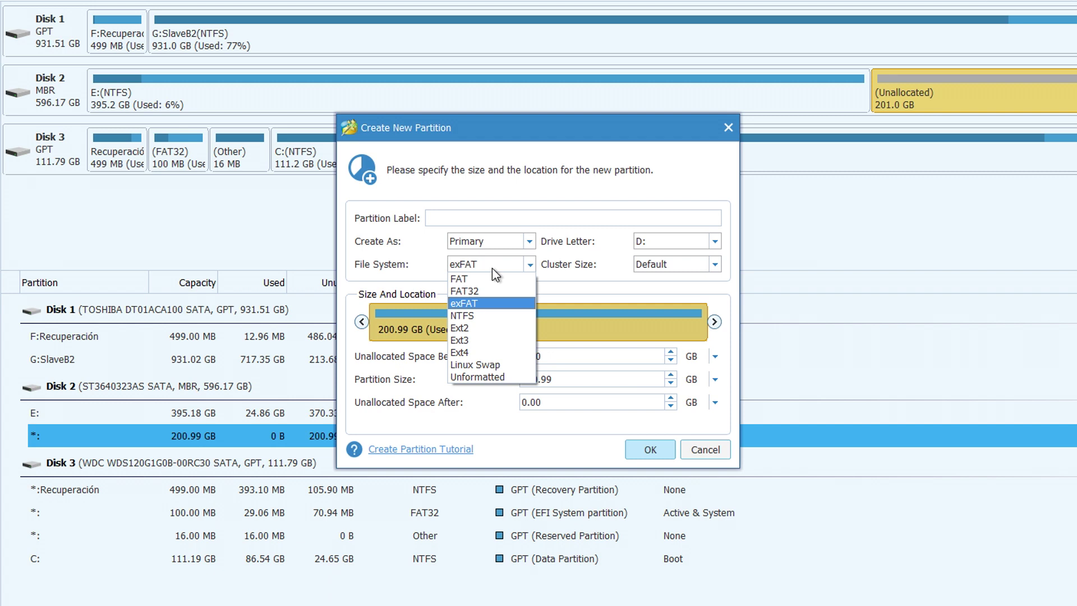
{"action": "left_click", "coordinate": [472, 328]}
{"action": "left_click", "coordinate": [490, 266]}
{"action": "left_click", "coordinate": [474, 325]}
{"action": "left_click", "coordinate": [483, 258]}
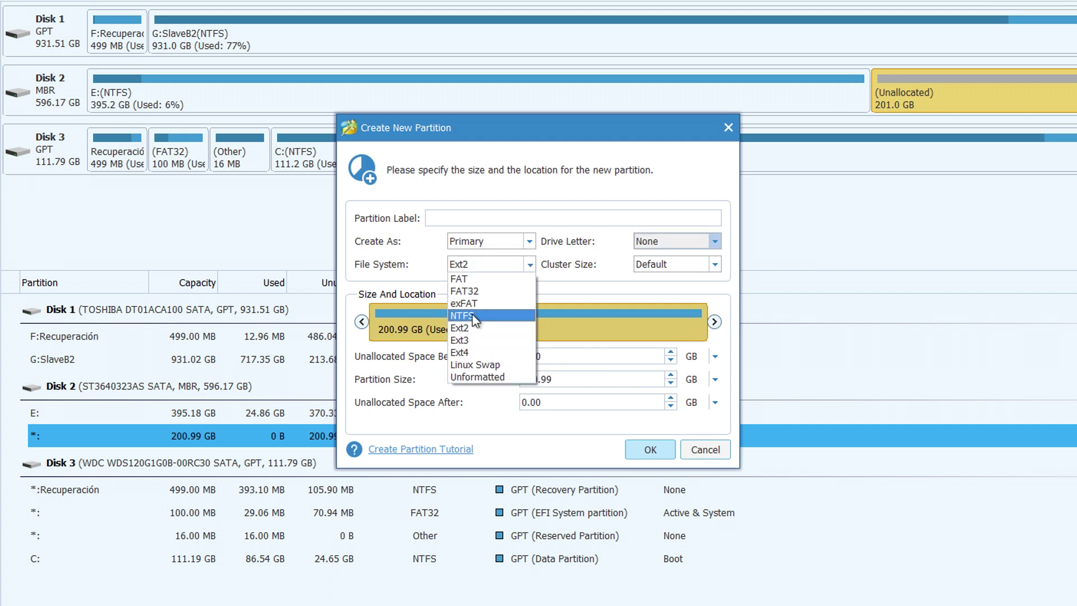
{"action": "left_click", "coordinate": [474, 317]}
{"action": "left_click", "coordinate": [635, 449]}
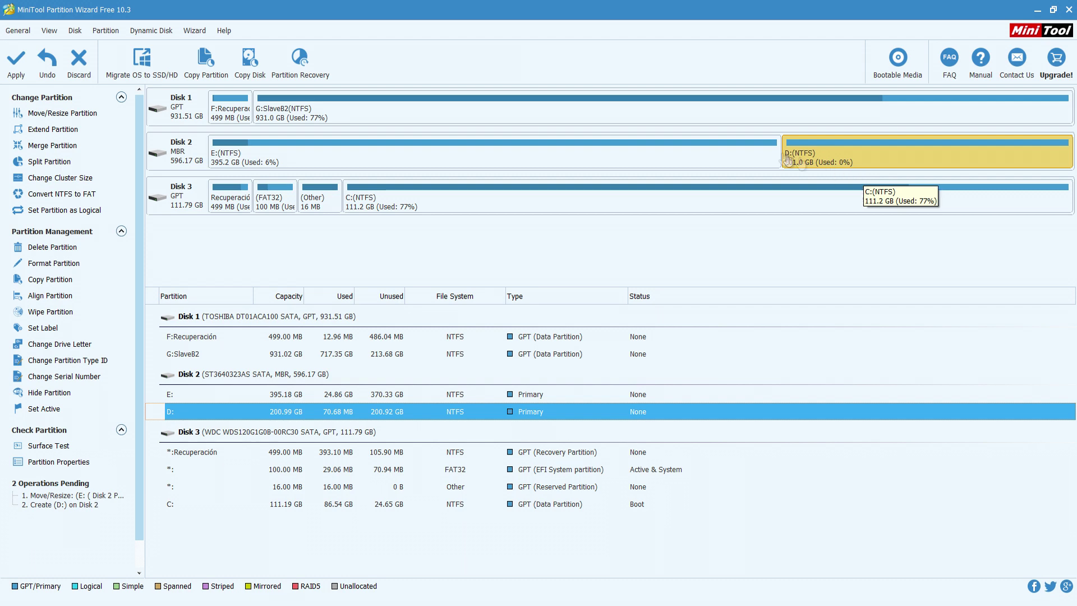
Compare the resized E: partition with the newly created D: partition on Disk 2
{"action": "left_click", "coordinate": [730, 156]}
{"action": "left_click", "coordinate": [833, 159]}
{"action": "left_click", "coordinate": [724, 156]}
{"action": "left_click", "coordinate": [801, 151]}
{"action": "left_click", "coordinate": [691, 156]}
{"action": "left_click", "coordinate": [799, 156]}
{"action": "left_click", "coordinate": [677, 155]}
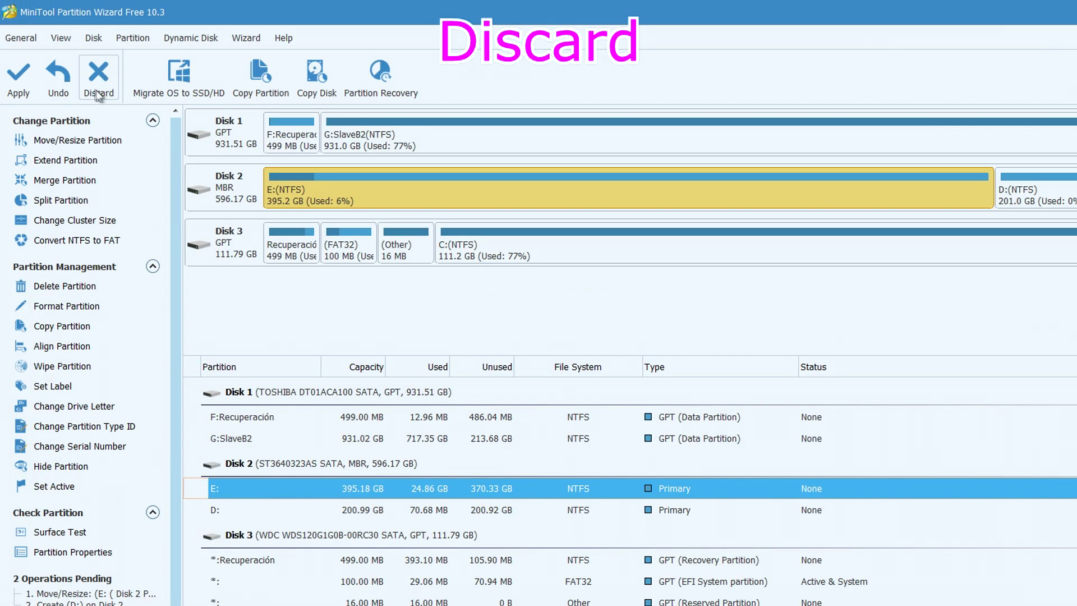
Discard all pending changes and split the E: partition on Disk 2 into 395.12 GB for E: and 201.05 GB for D:
{"action": "left_click", "coordinate": [100, 80]}
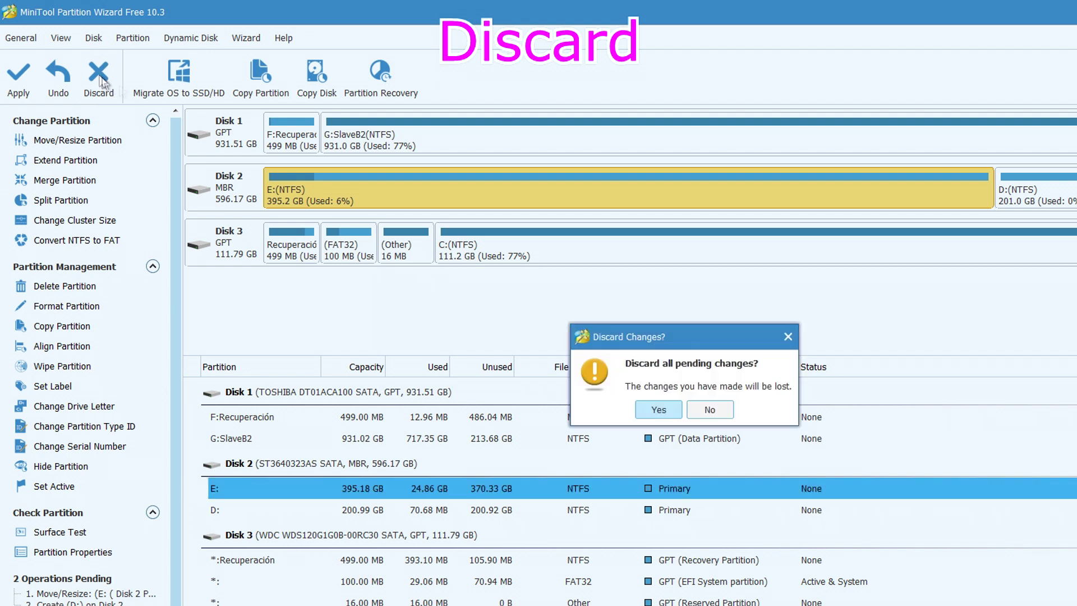
{"action": "left_click", "coordinate": [663, 417]}
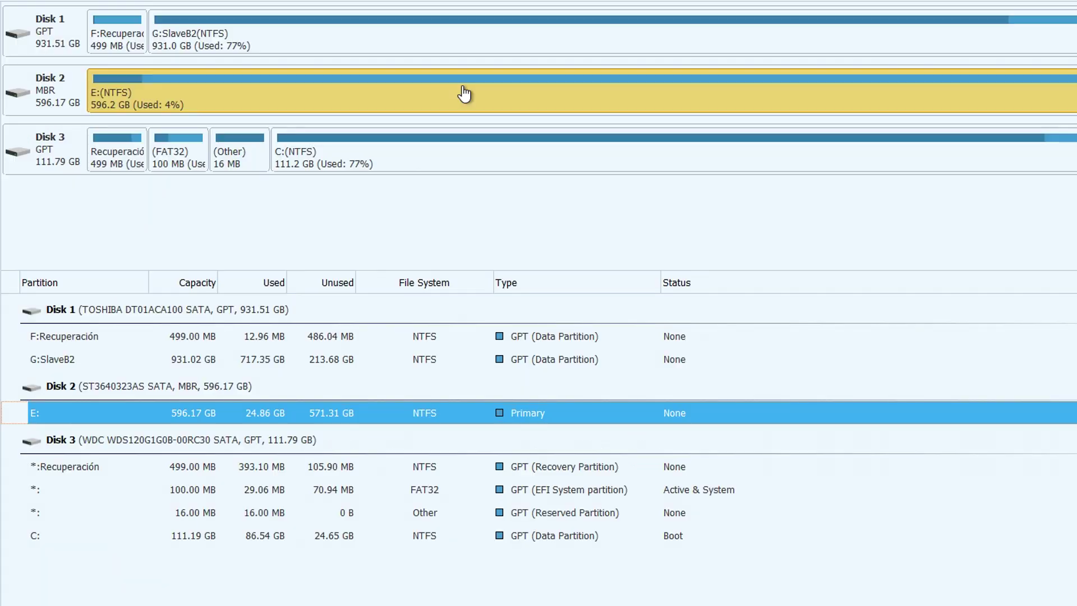
{"action": "right_click", "coordinate": [484, 152]}
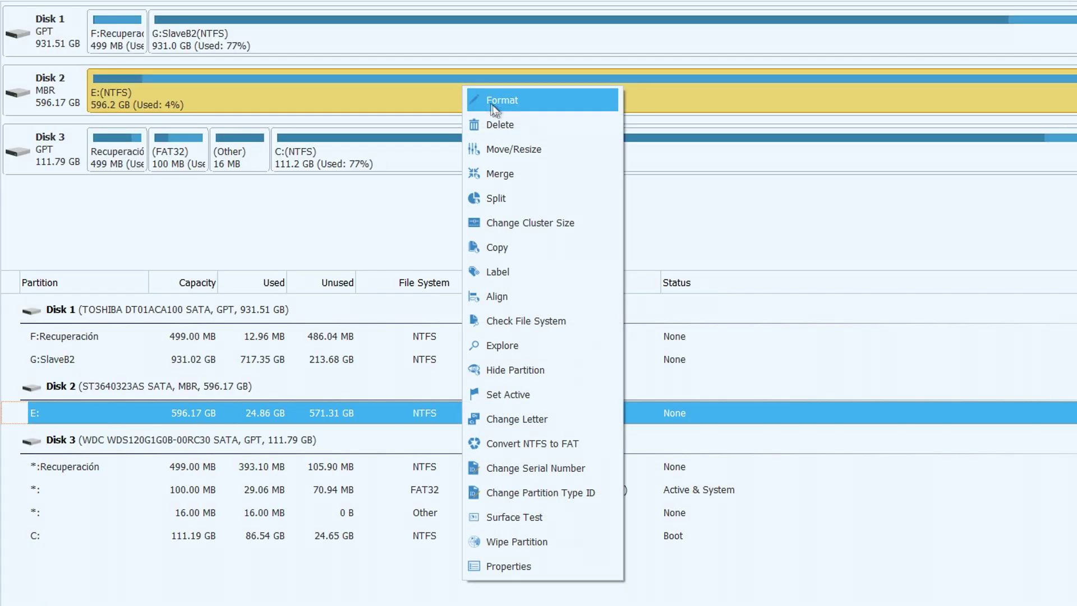
{"action": "left_click", "coordinate": [516, 201]}
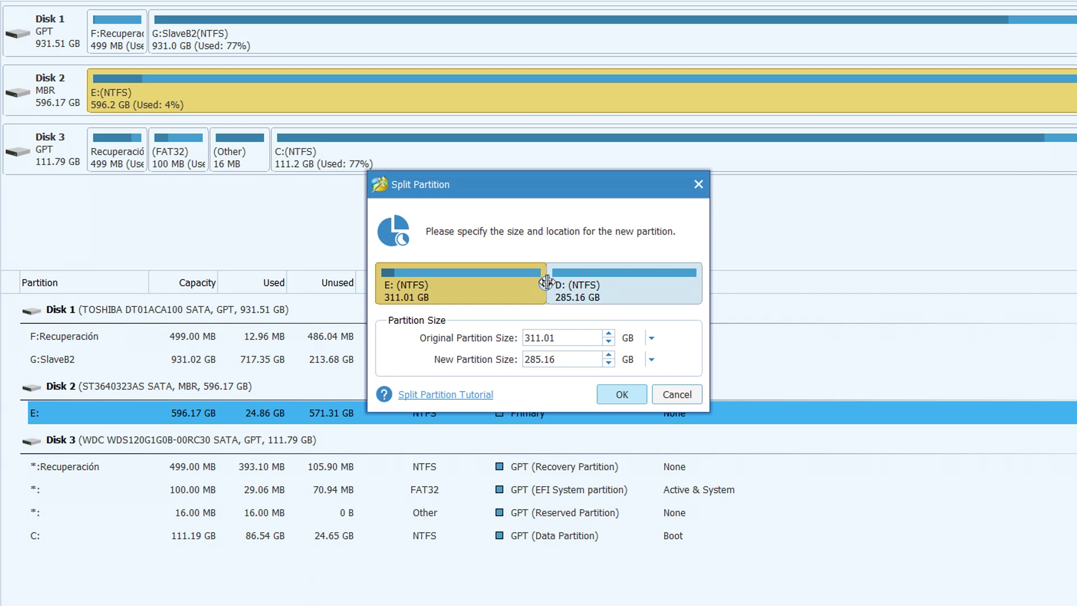
{"action": "left_click_drag", "start_coordinate": [547, 282], "coordinate": [592, 272]}
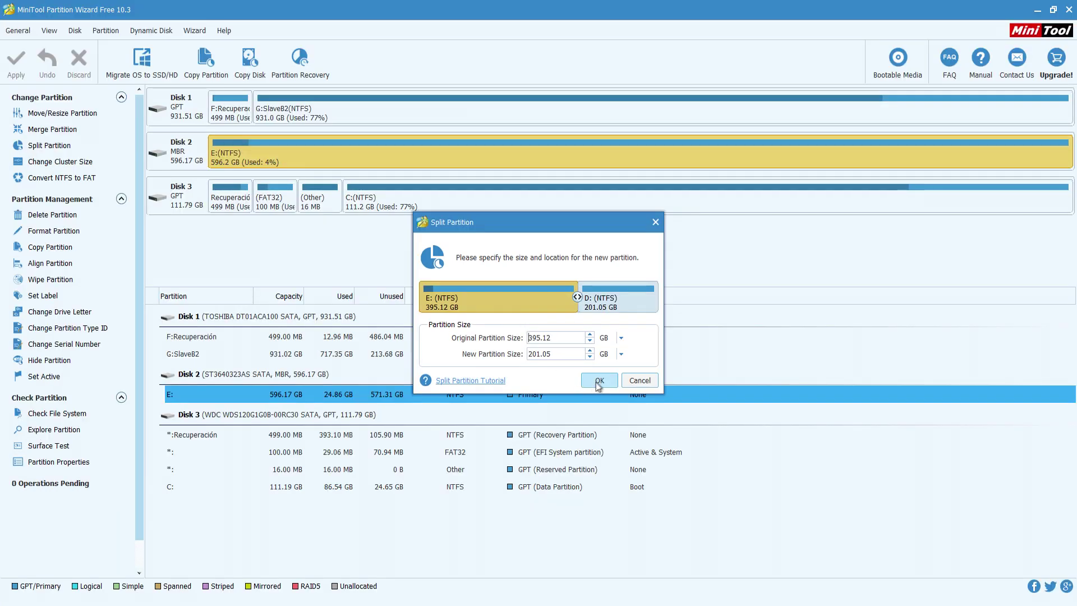
{"action": "left_click", "coordinate": [622, 395]}
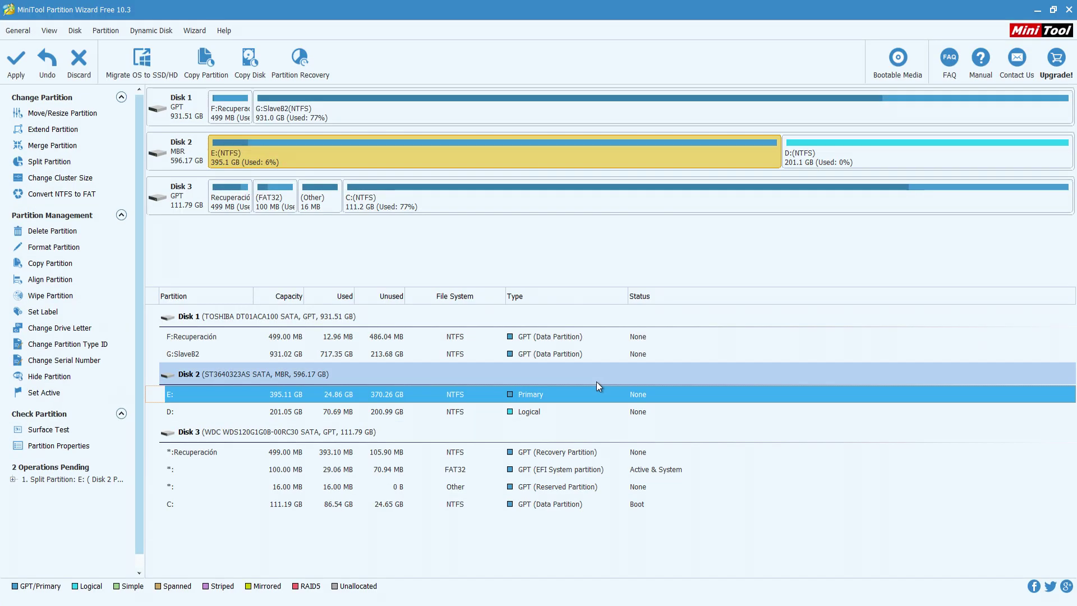
Examine the two partitions produced by the split on Disk 2 and the commands available for D:
{"action": "left_click", "coordinate": [819, 159]}
{"action": "left_click", "coordinate": [736, 164]}
{"action": "left_click", "coordinate": [832, 152]}
{"action": "left_click", "coordinate": [677, 156]}
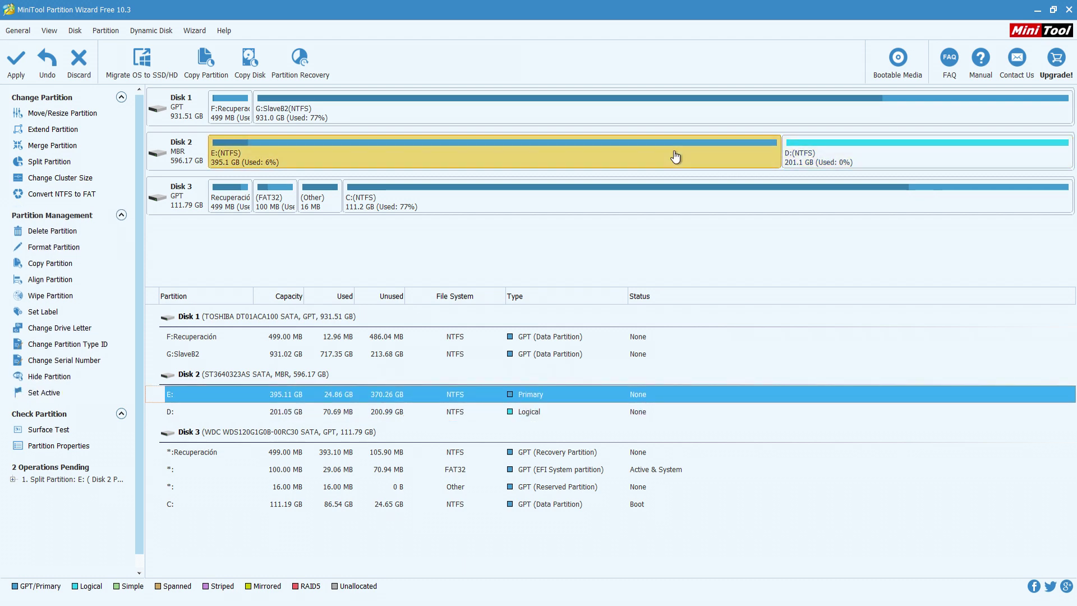
{"action": "left_click", "coordinate": [798, 154]}
{"action": "left_click", "coordinate": [695, 163]}
{"action": "left_click", "coordinate": [818, 167]}
{"action": "right_click", "coordinate": [819, 168]}
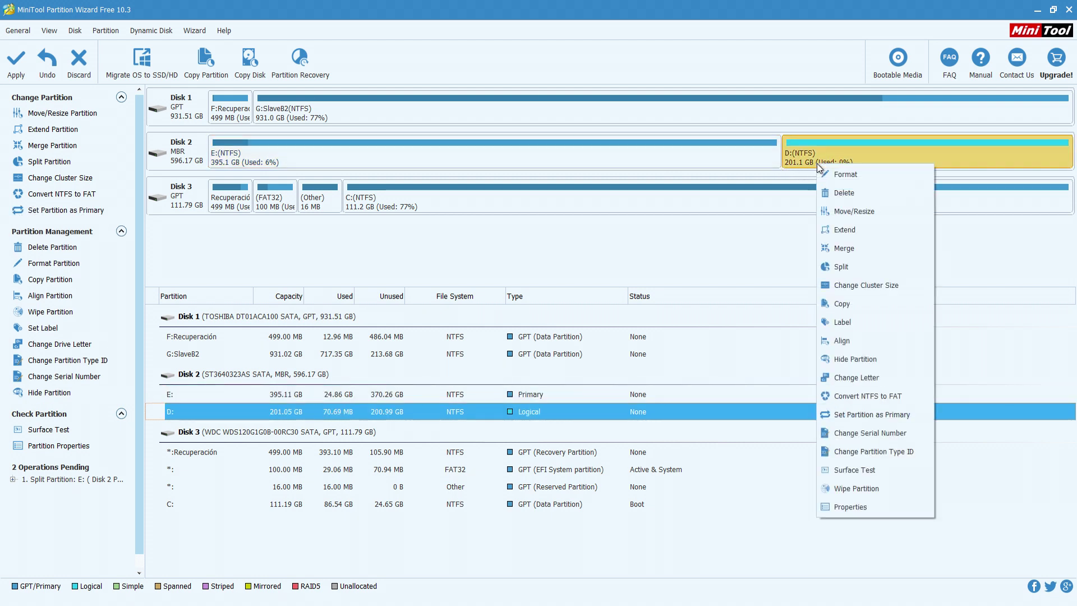
{"action": "left_click", "coordinate": [747, 155]}
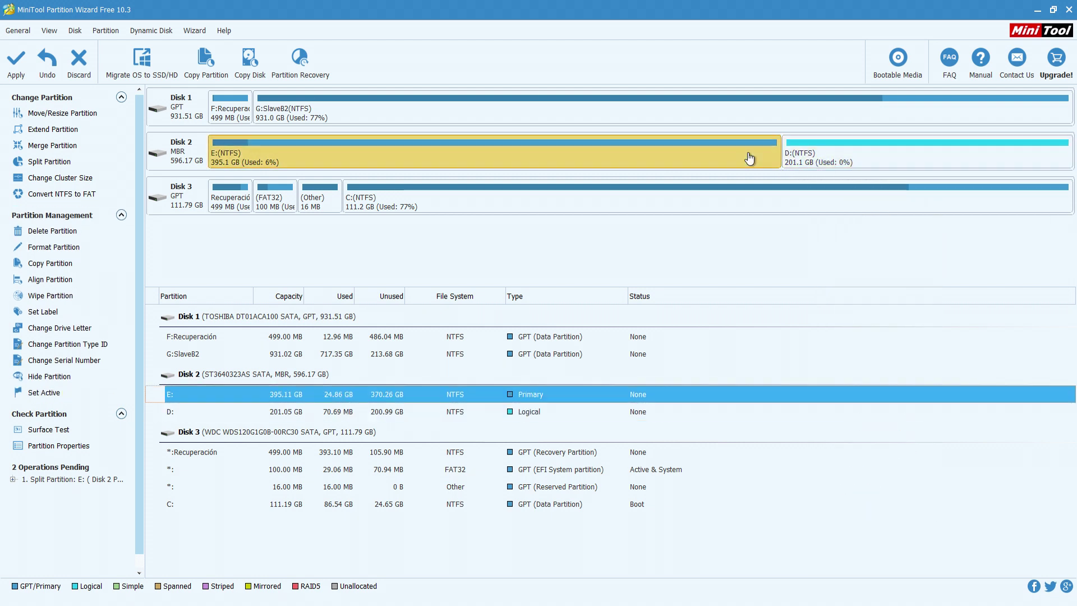
{"action": "left_click", "coordinate": [796, 162]}
{"action": "left_click", "coordinate": [711, 161]}
{"action": "left_click", "coordinate": [818, 167]}
{"action": "left_click", "coordinate": [755, 157]}
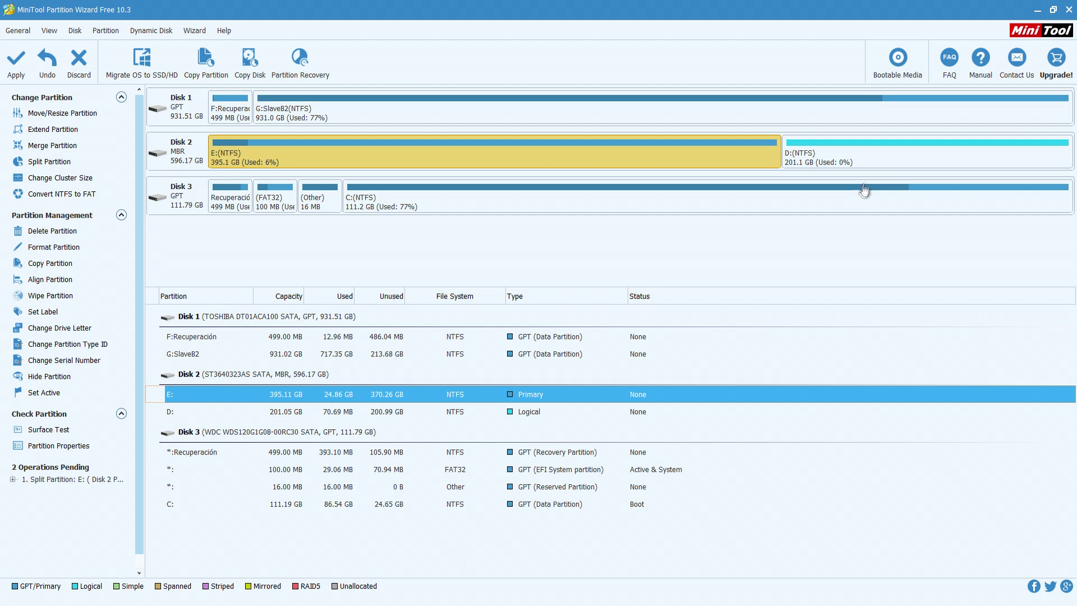
{"action": "left_click", "coordinate": [885, 166]}
{"action": "left_click", "coordinate": [725, 160]}
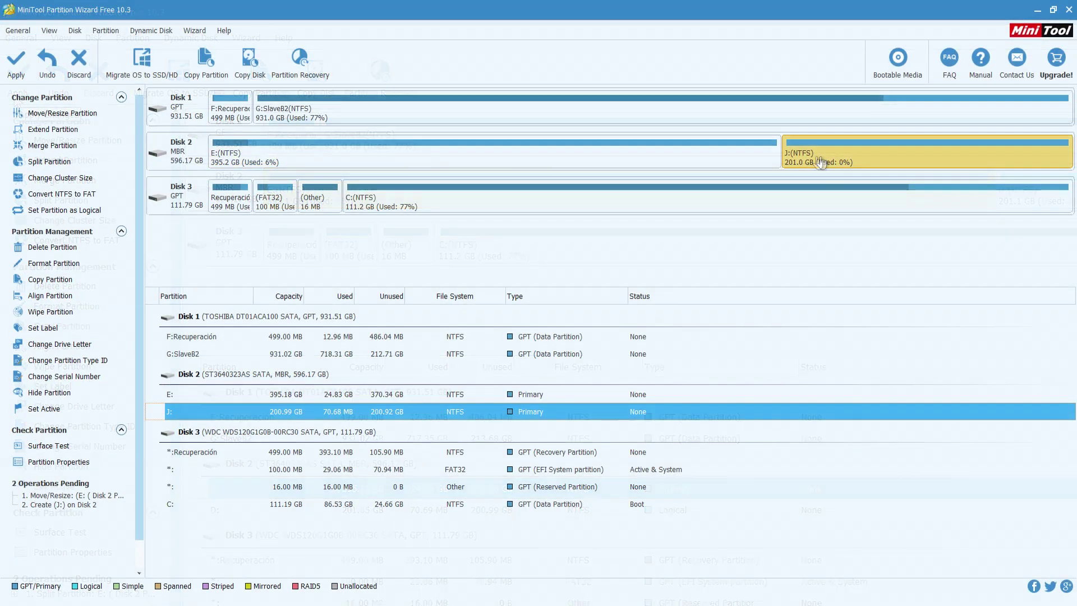
Review the E: and J: partitions on Disk 2 and apply the pending resize and partition creation
{"action": "left_click", "coordinate": [756, 160]}
{"action": "left_click", "coordinate": [811, 158]}
{"action": "left_click", "coordinate": [729, 162]}
{"action": "left_click", "coordinate": [794, 163]}
{"action": "left_click", "coordinate": [750, 162]}
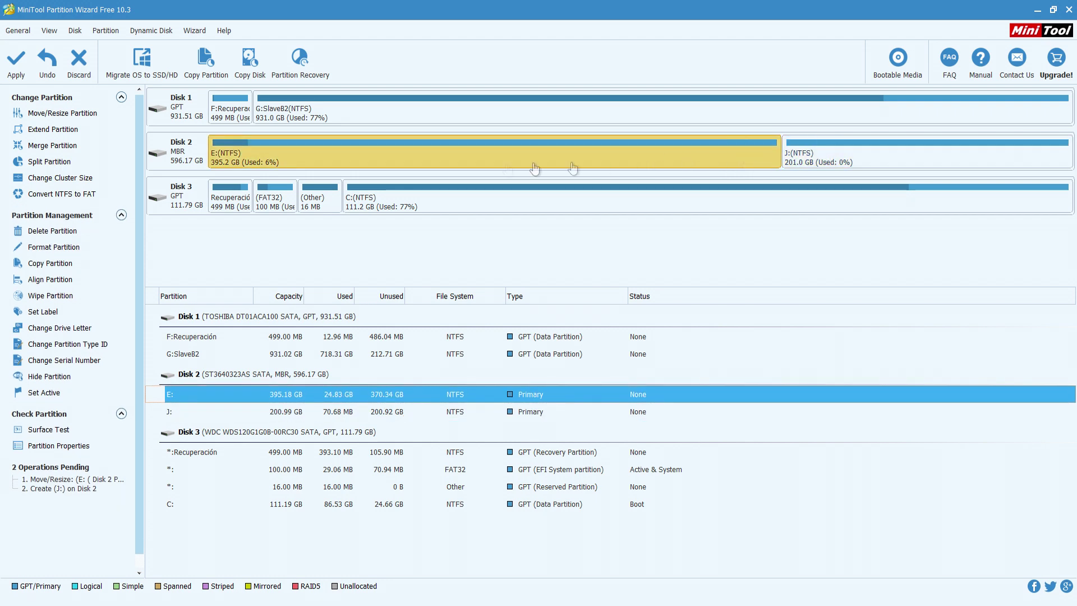
{"action": "left_click", "coordinate": [17, 71]}
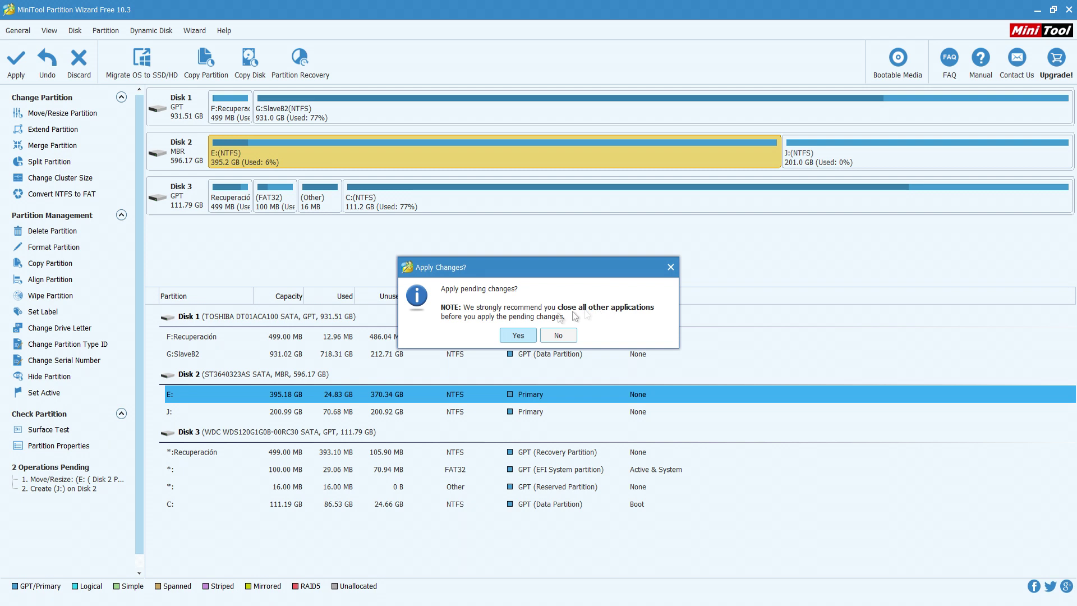
{"action": "left_click", "coordinate": [519, 335]}
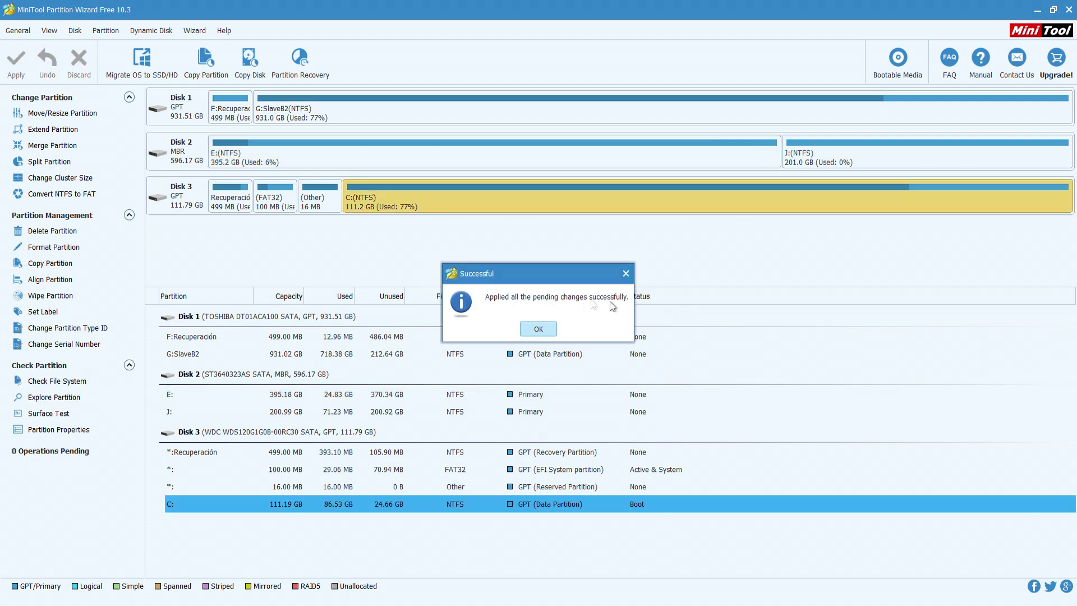
{"action": "left_click", "coordinate": [543, 331]}
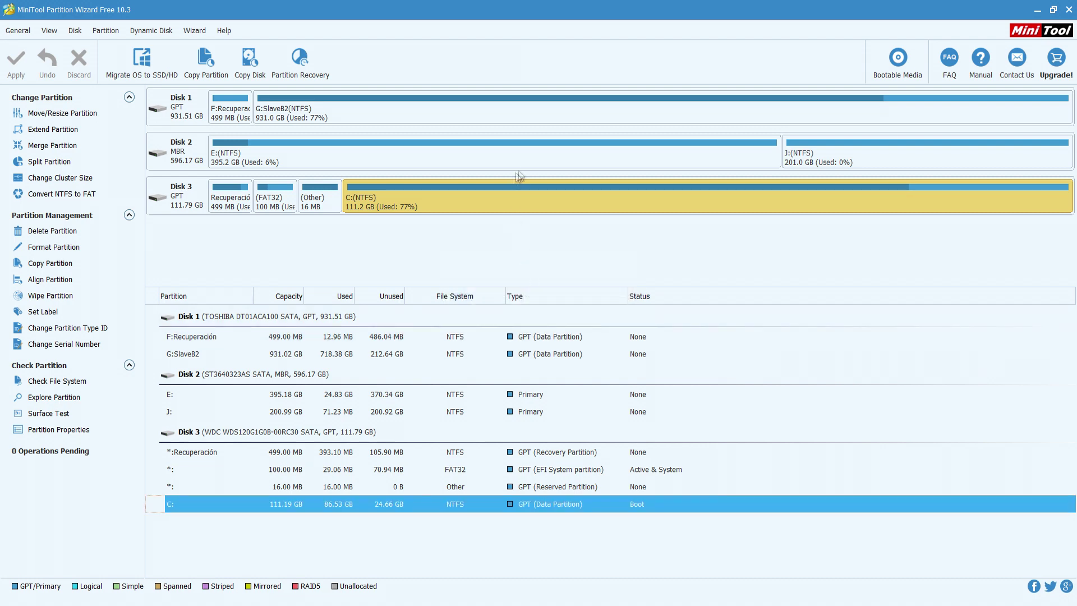
Inspect the applied E: and J: partitions on Disk 2 in the disk map
{"action": "left_click", "coordinate": [524, 166]}
{"action": "left_click", "coordinate": [832, 162]}
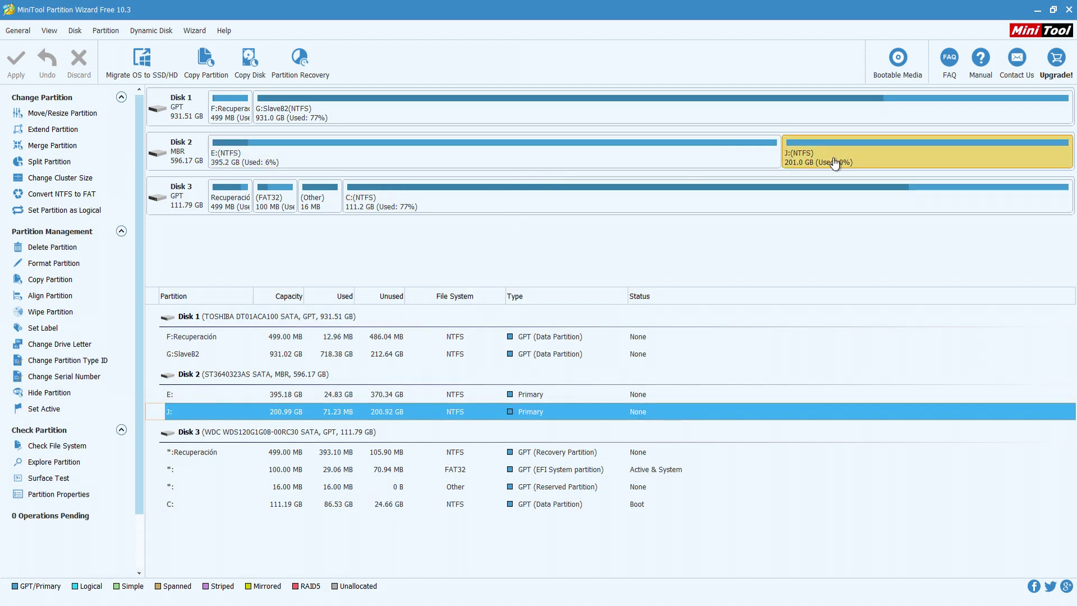
{"action": "left_click", "coordinate": [727, 154]}
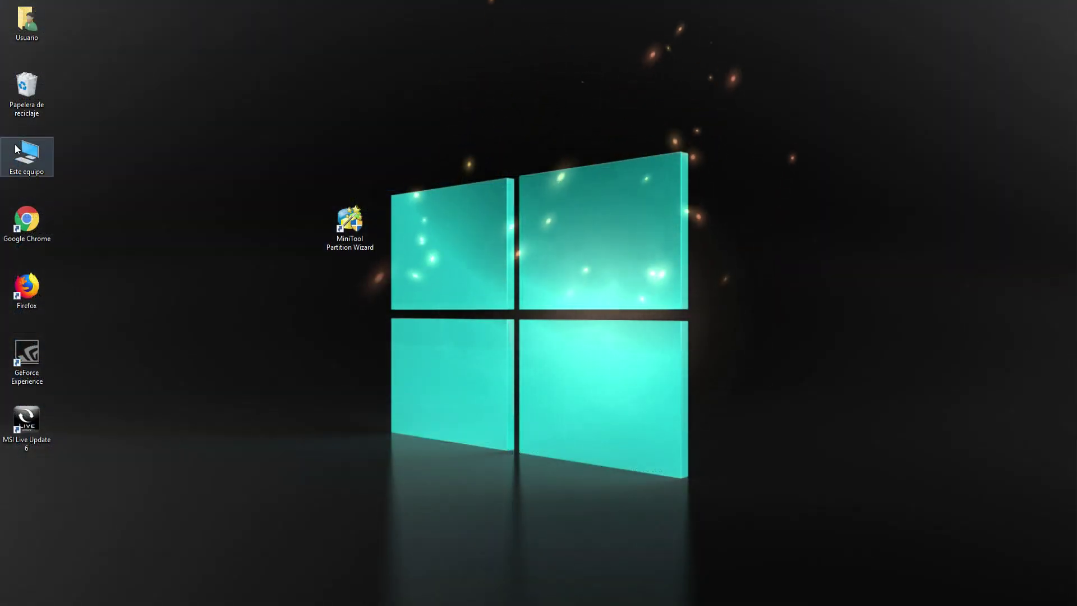
Open Este equipo in File Explorer, check local disks J: and E:, view the folders on E:, and return to the drive overview
{"action": "double_click", "coordinate": [17, 149]}
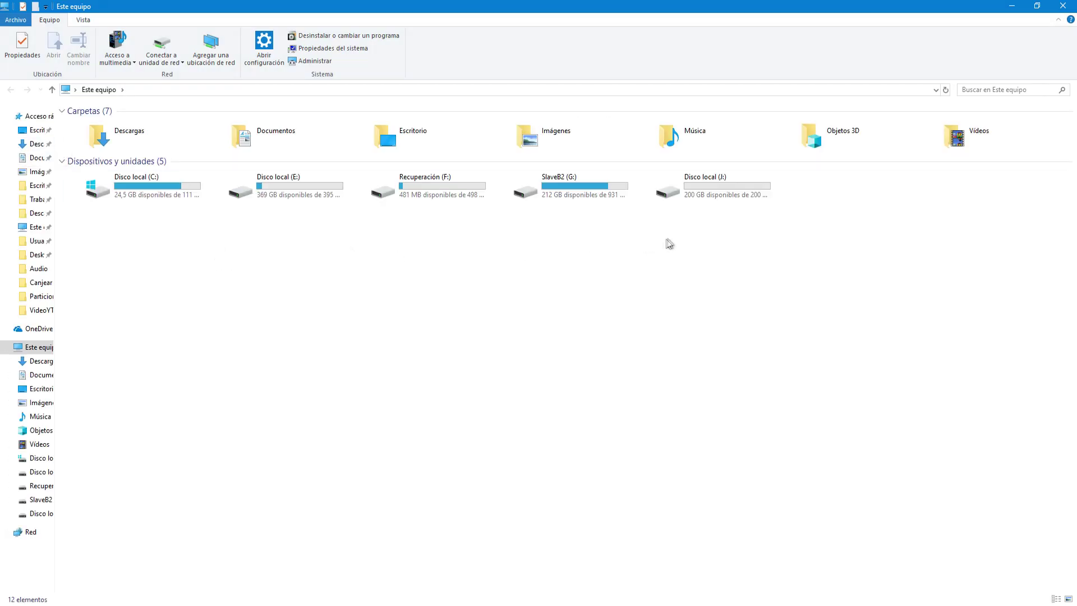
{"action": "left_click", "coordinate": [712, 189]}
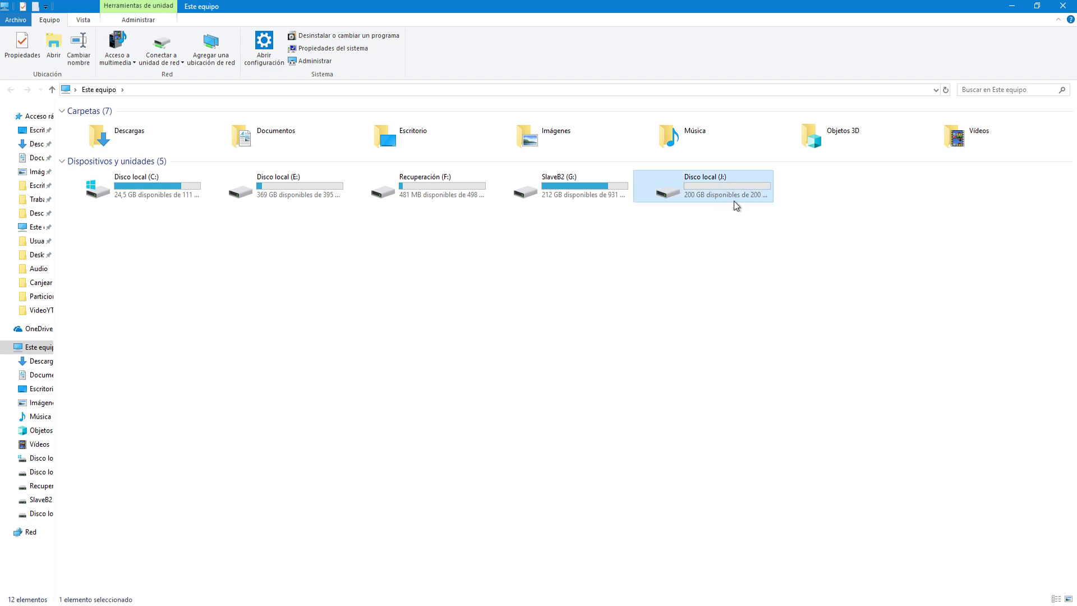
{"action": "left_click", "coordinate": [293, 197]}
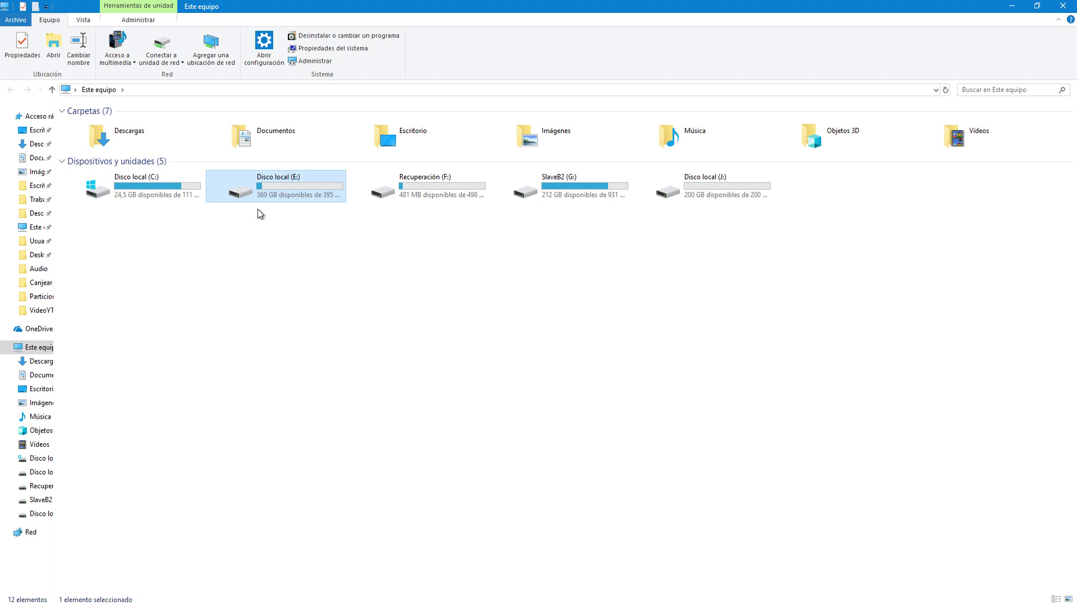
{"action": "double_click", "coordinate": [291, 194]}
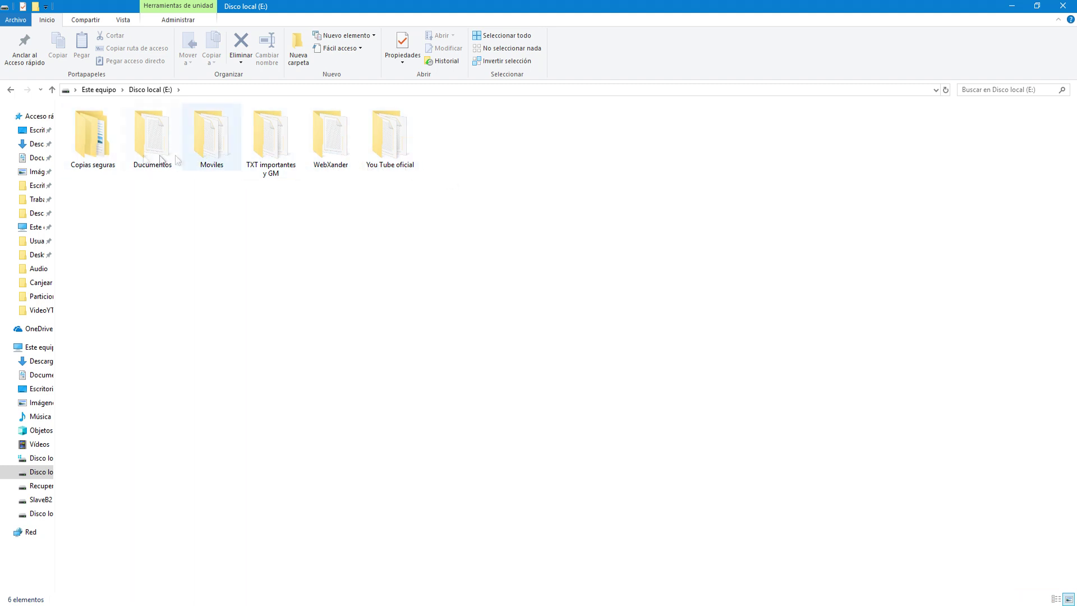
{"action": "left_click", "coordinate": [96, 89]}
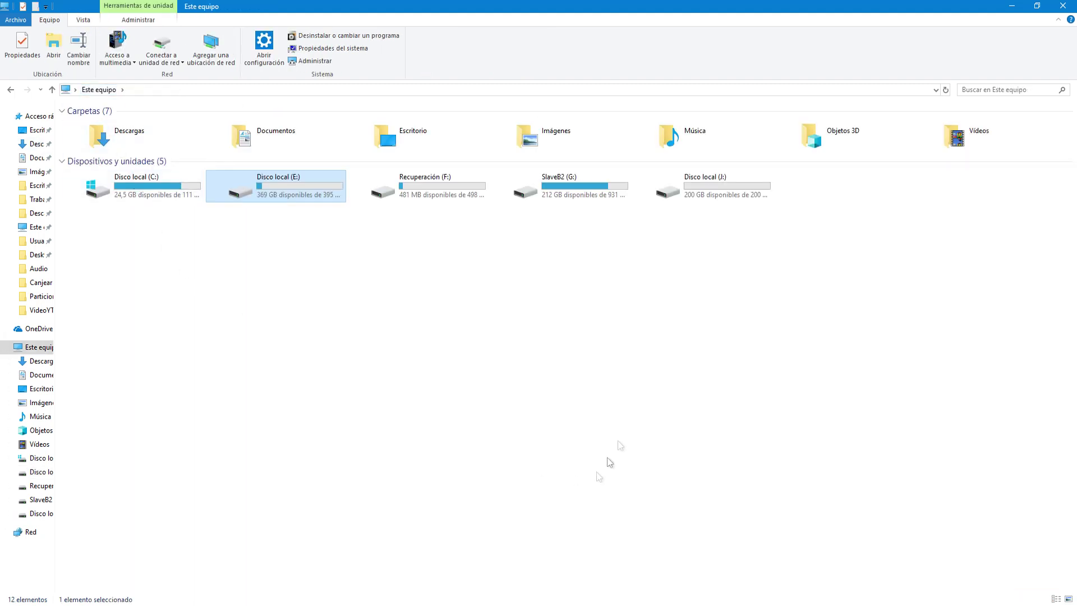
Check the contents of local disk J: in File Explorer and return to the Este equipo overview
{"action": "double_click", "coordinate": [736, 201]}
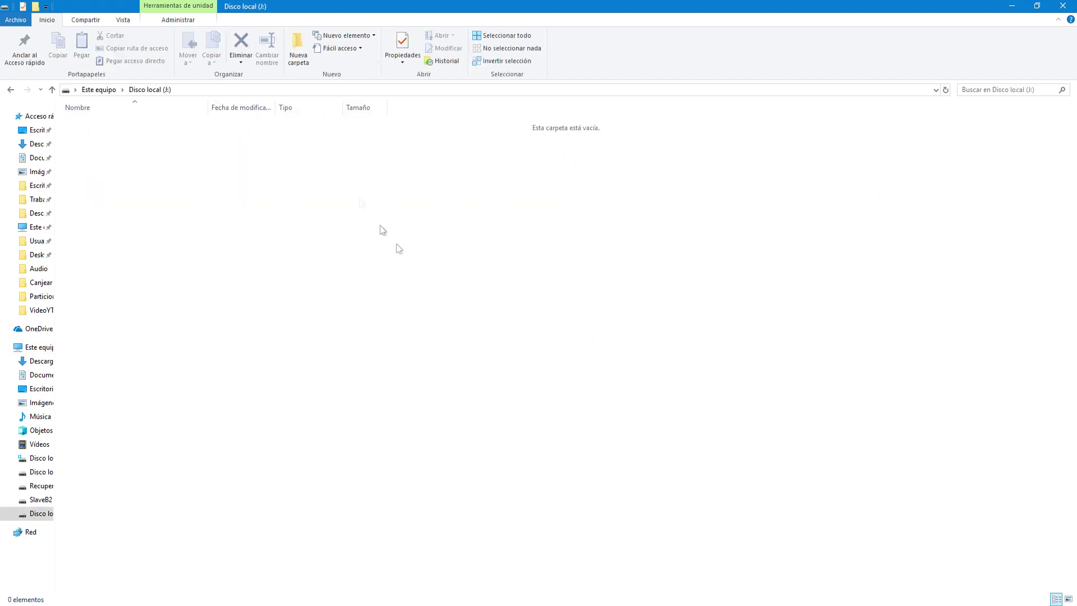
{"action": "left_click", "coordinate": [102, 91]}
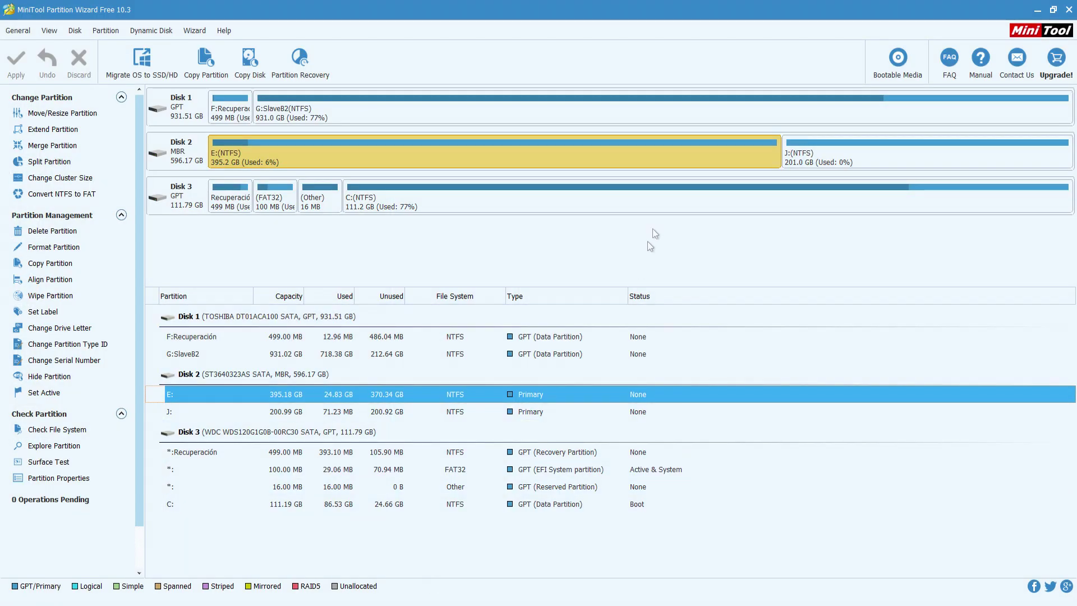
Switch to MiniTool Partition Wizard and compare the adjacent E: and J: partitions on Disk 2 in the disk map
{"action": "left_click", "coordinate": [801, 165]}
{"action": "left_click", "coordinate": [749, 157]}
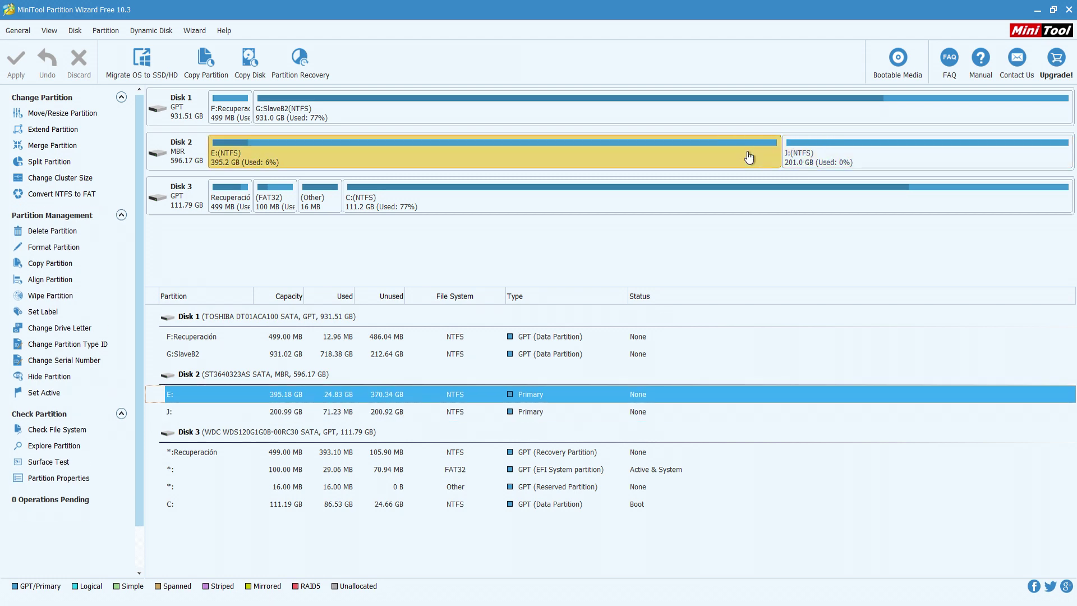
{"action": "left_click", "coordinate": [815, 156]}
{"action": "left_click", "coordinate": [714, 155]}
{"action": "left_click", "coordinate": [838, 165]}
{"action": "left_click", "coordinate": [746, 161]}
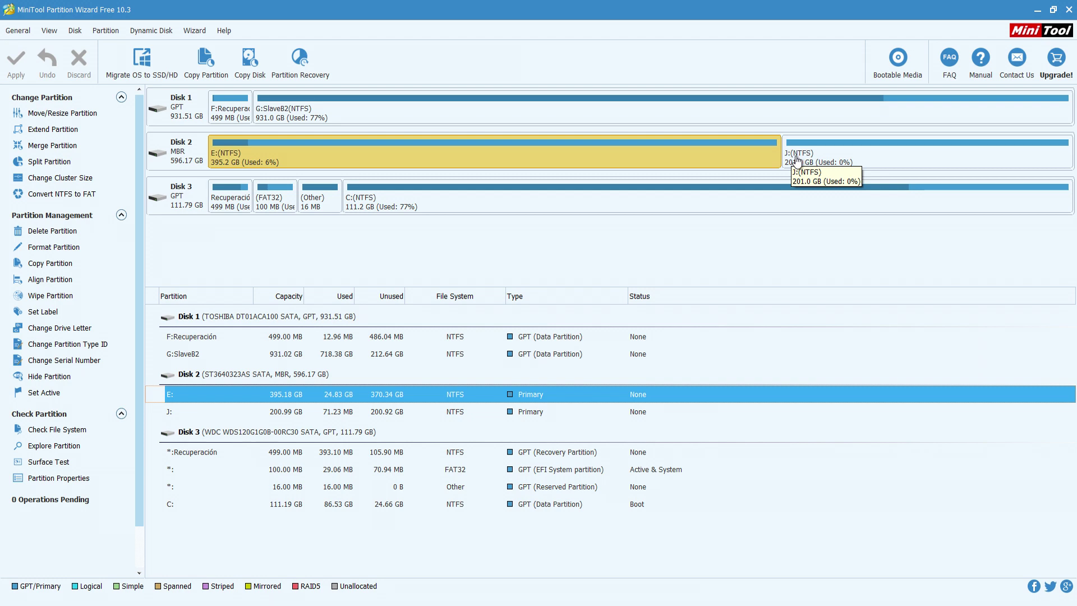
{"action": "left_click", "coordinate": [797, 161]}
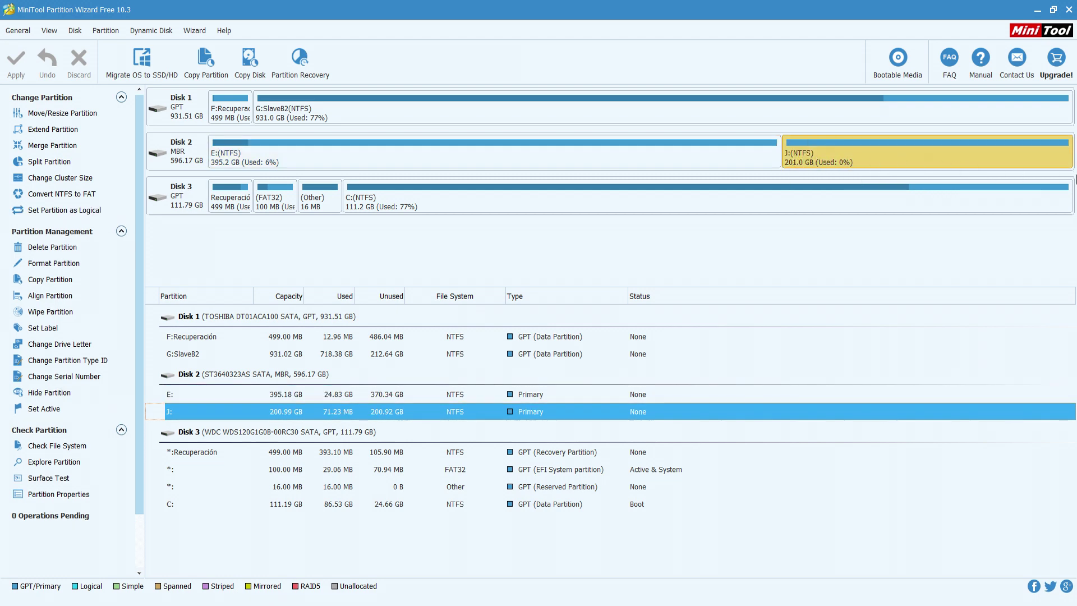
{"action": "left_click", "coordinate": [430, 167]}
{"action": "left_click", "coordinate": [792, 160]}
{"action": "left_click", "coordinate": [758, 160]}
{"action": "left_click", "coordinate": [790, 160]}
{"action": "left_click", "coordinate": [746, 160]}
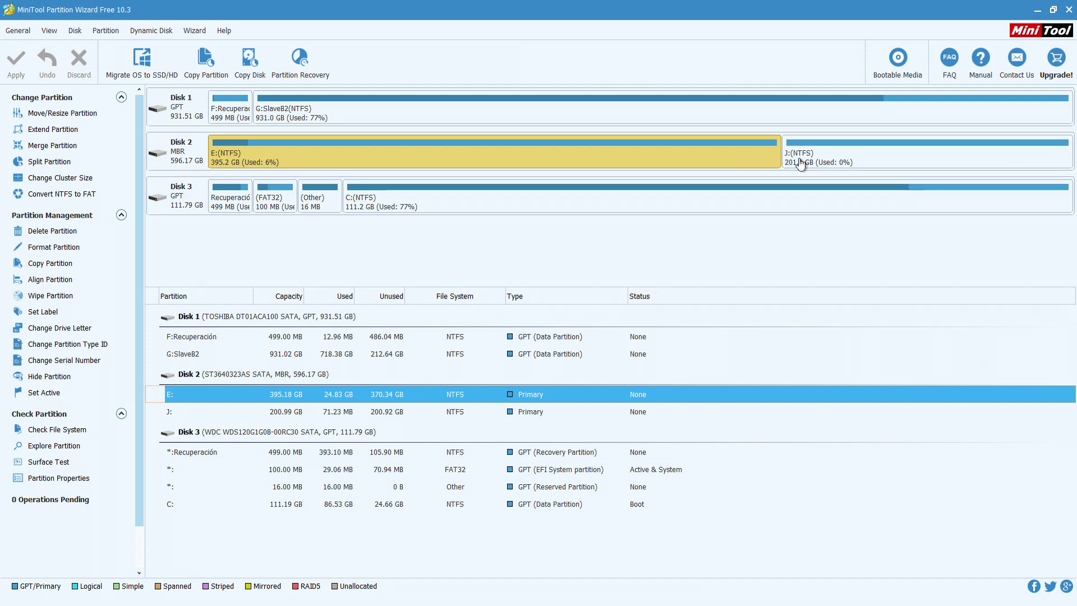
{"action": "left_click", "coordinate": [800, 164]}
{"action": "left_click", "coordinate": [766, 168]}
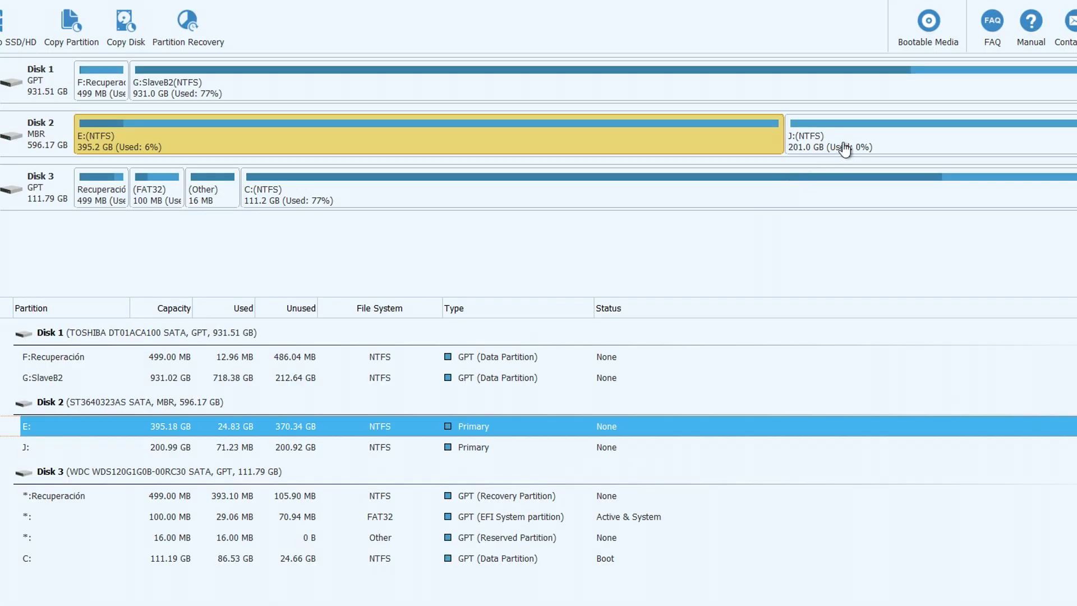
Delete the J: partition on Disk 2, leaving its space unallocated
{"action": "left_click", "coordinate": [830, 159]}
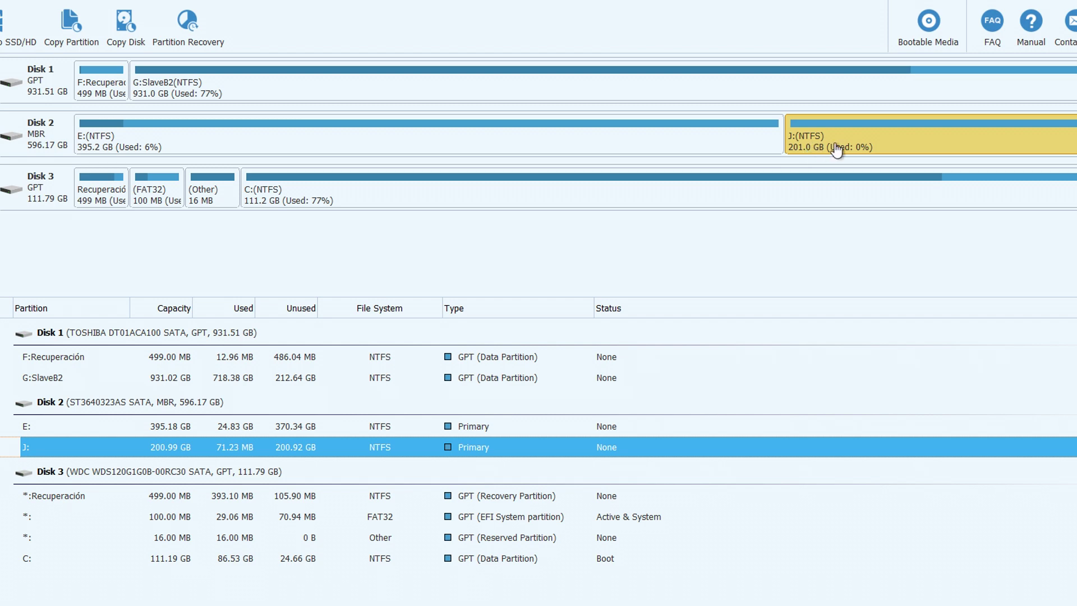
{"action": "right_click", "coordinate": [888, 146]}
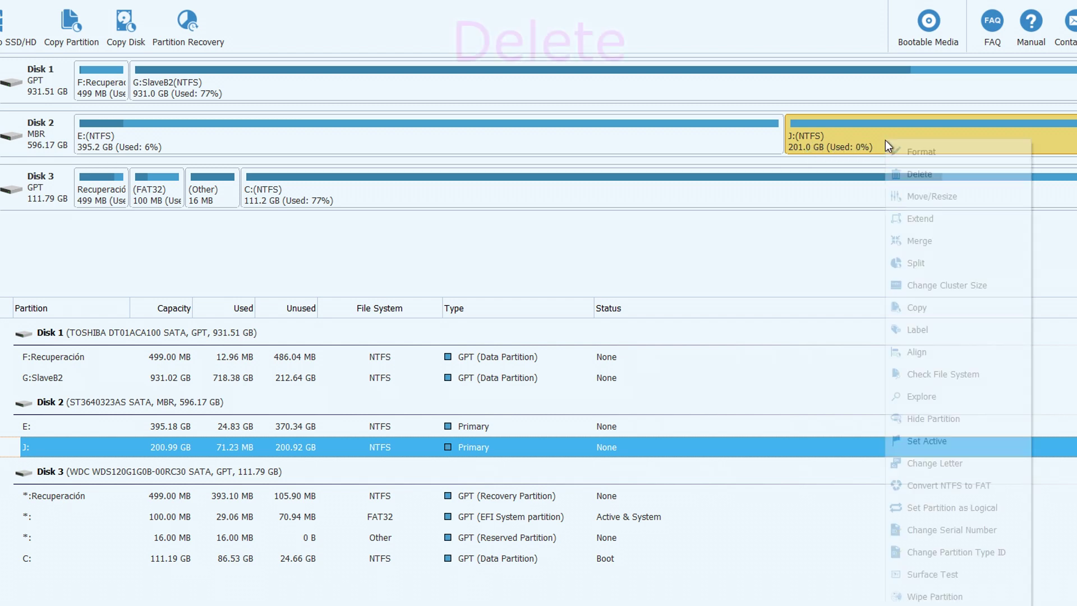
{"action": "left_click", "coordinate": [924, 180]}
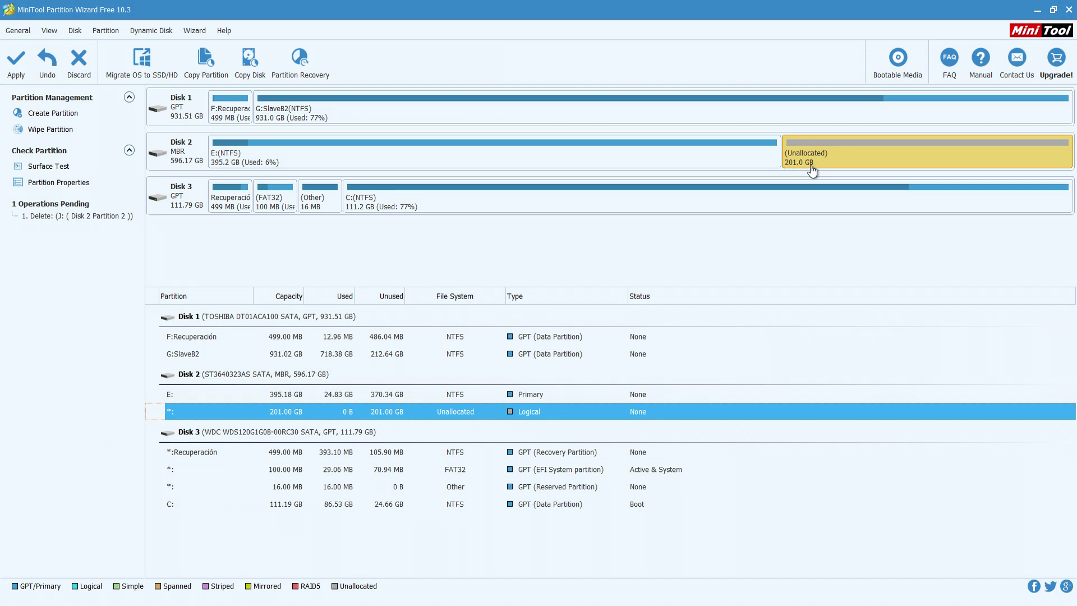
Resize the E: partition on Disk 2 to 596.17 GB with Move/Resize, leaving 0.00 GB unallocated before and after it
{"action": "left_click", "coordinate": [588, 164]}
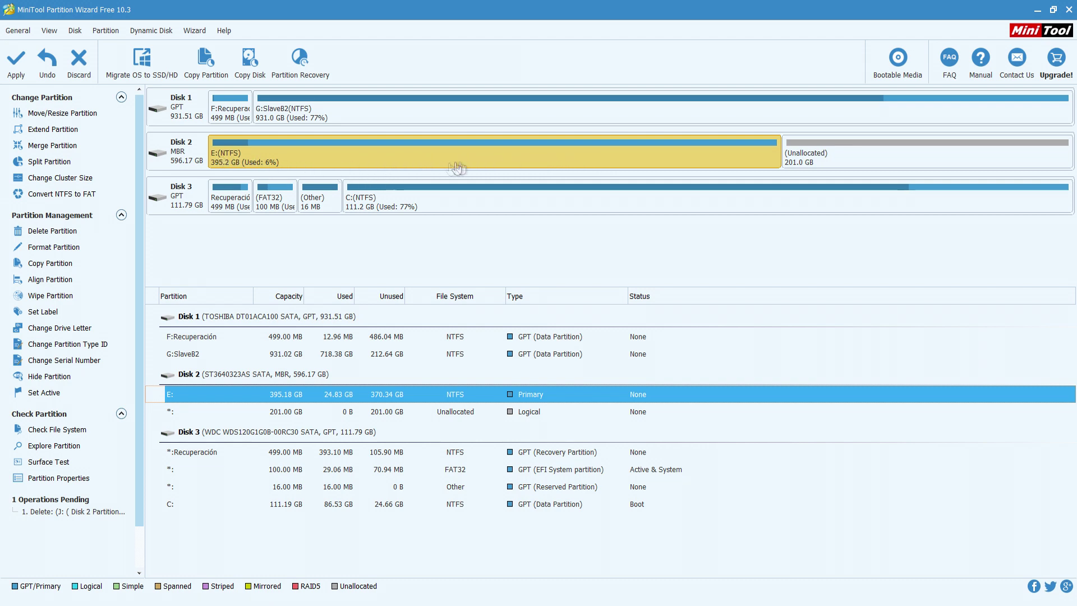
{"action": "right_click", "coordinate": [534, 164]}
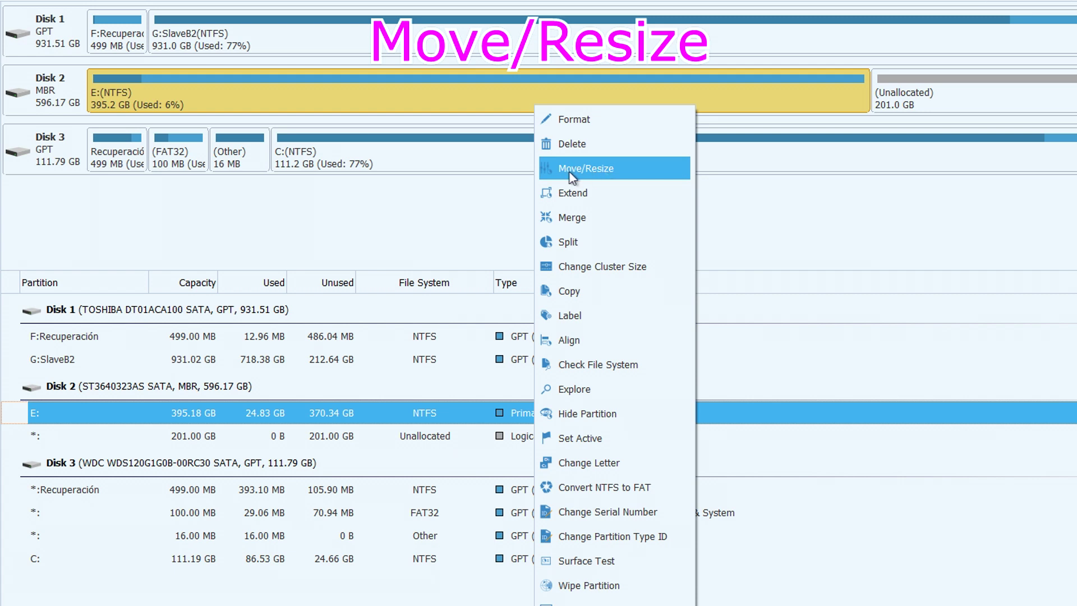
{"action": "left_click", "coordinate": [580, 172]}
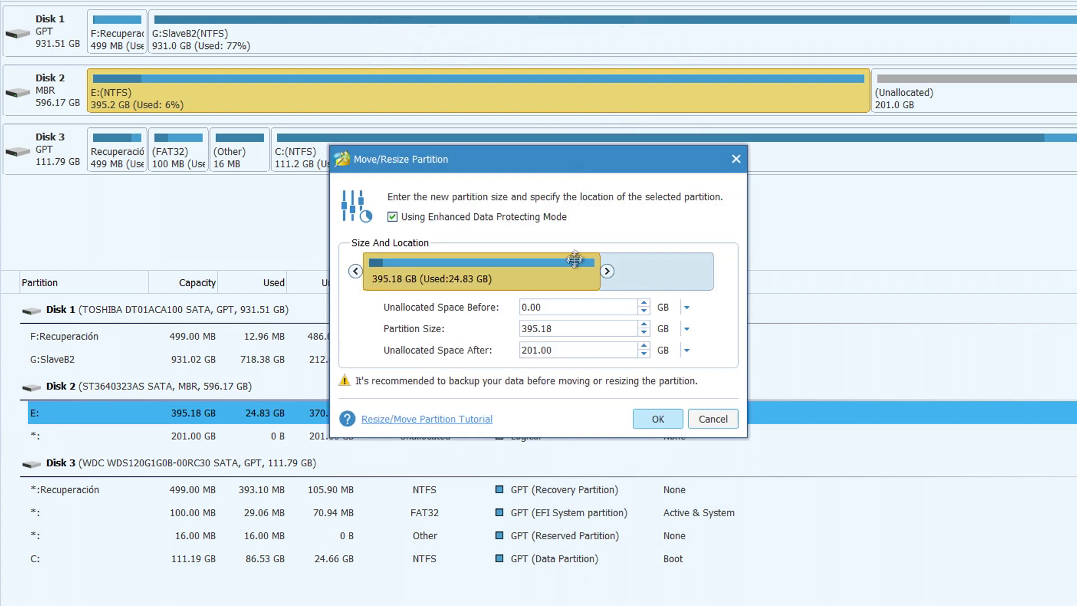
{"action": "left_click_drag", "start_coordinate": [601, 272], "coordinate": [827, 314]}
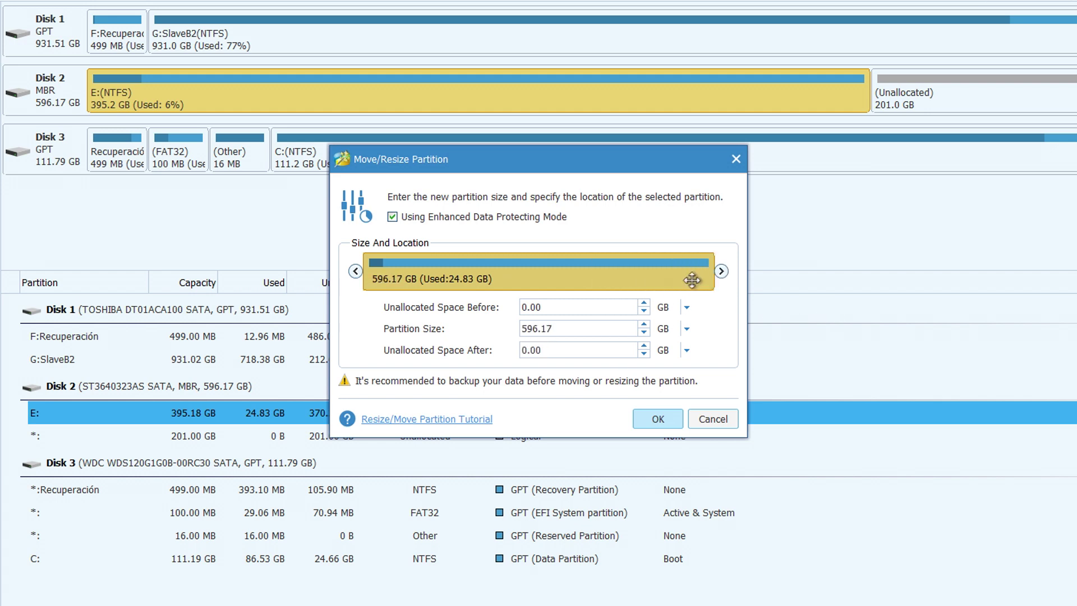
{"action": "mouse_move", "coordinate": [719, 273]}
{"action": "left_mouse_down"}
{"action": "mouse_move", "coordinate": [680, 275]}
{"action": "mouse_move", "coordinate": [735, 275]}
{"action": "left_mouse_up"}
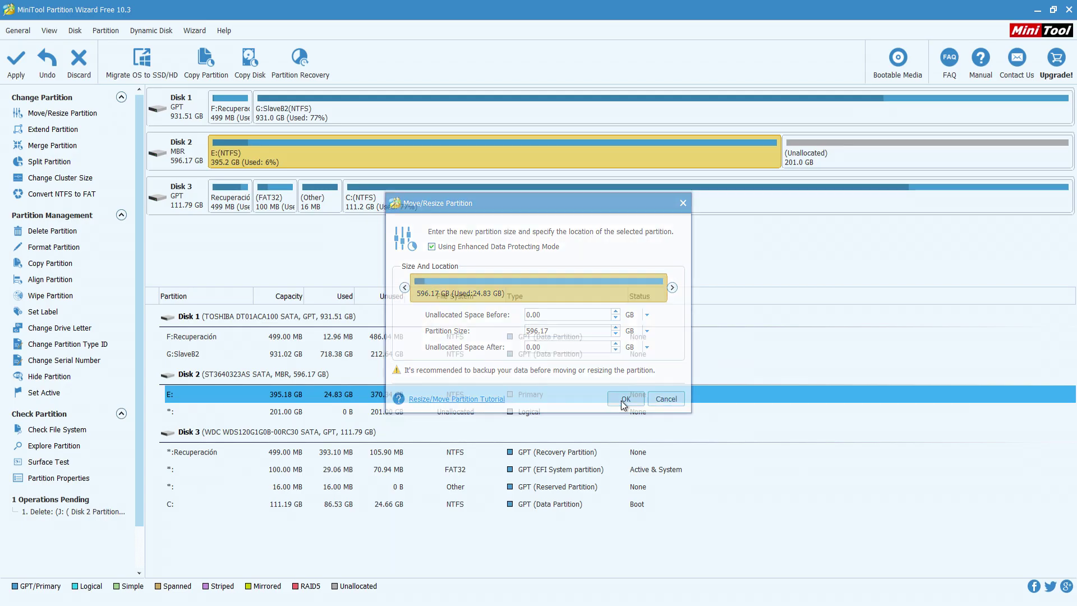
{"action": "left_click", "coordinate": [657, 421]}
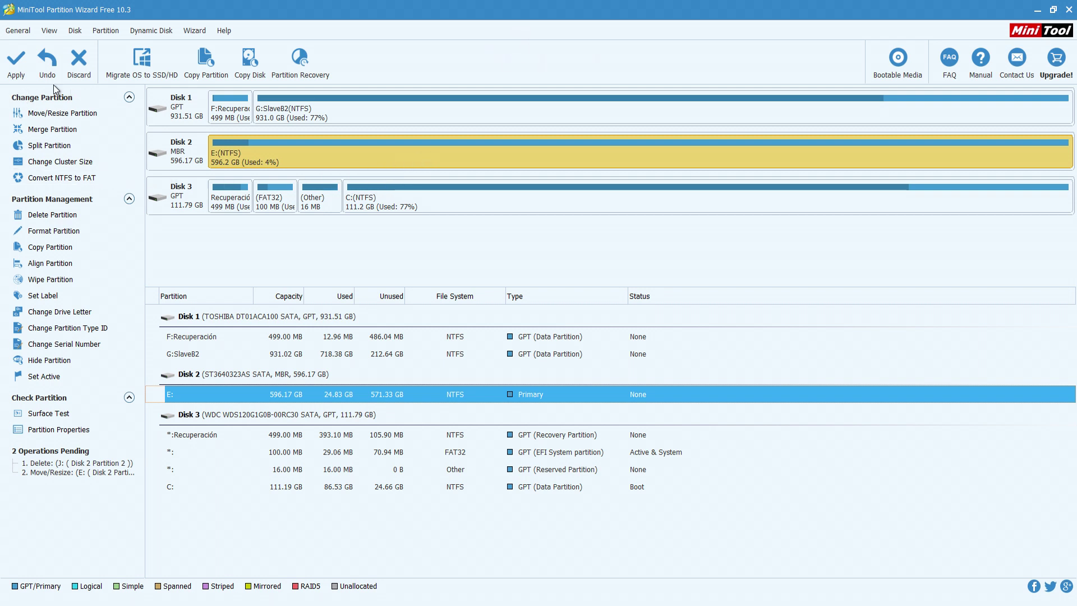
Apply the pending deletion of J: and resize of E:, and inspect the resulting E: partition on Disk 2
{"action": "left_click", "coordinate": [16, 61]}
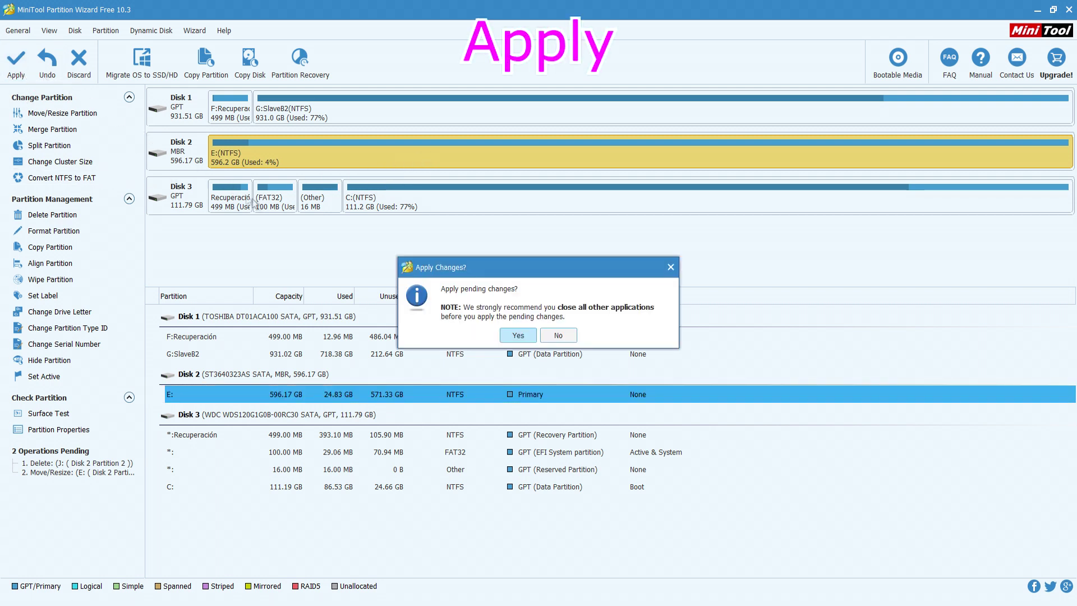
{"action": "left_click", "coordinate": [525, 337]}
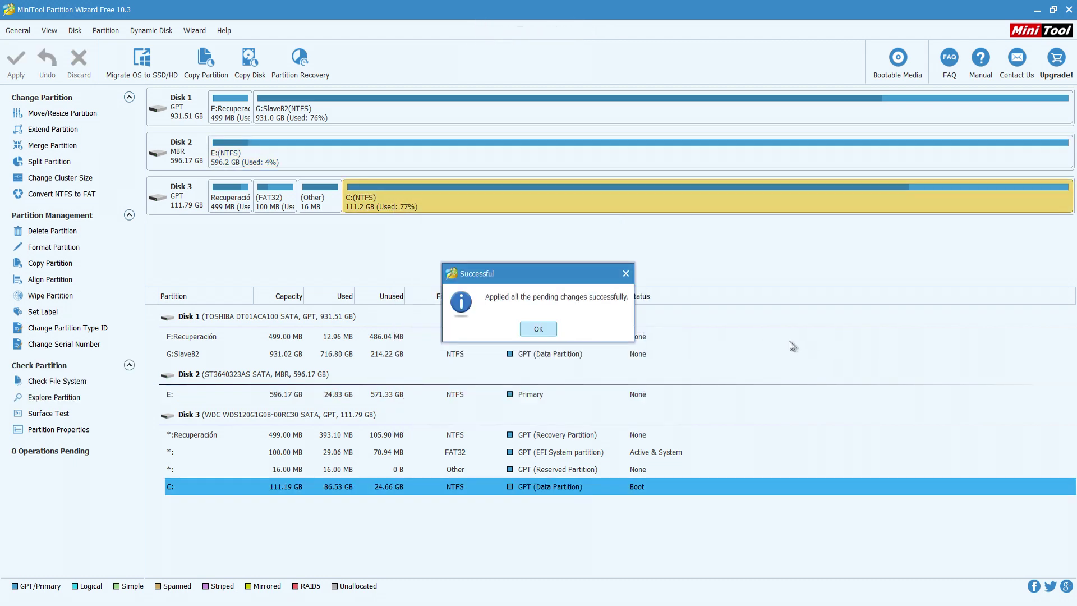
{"action": "left_click", "coordinate": [539, 329]}
{"action": "left_click", "coordinate": [491, 163]}
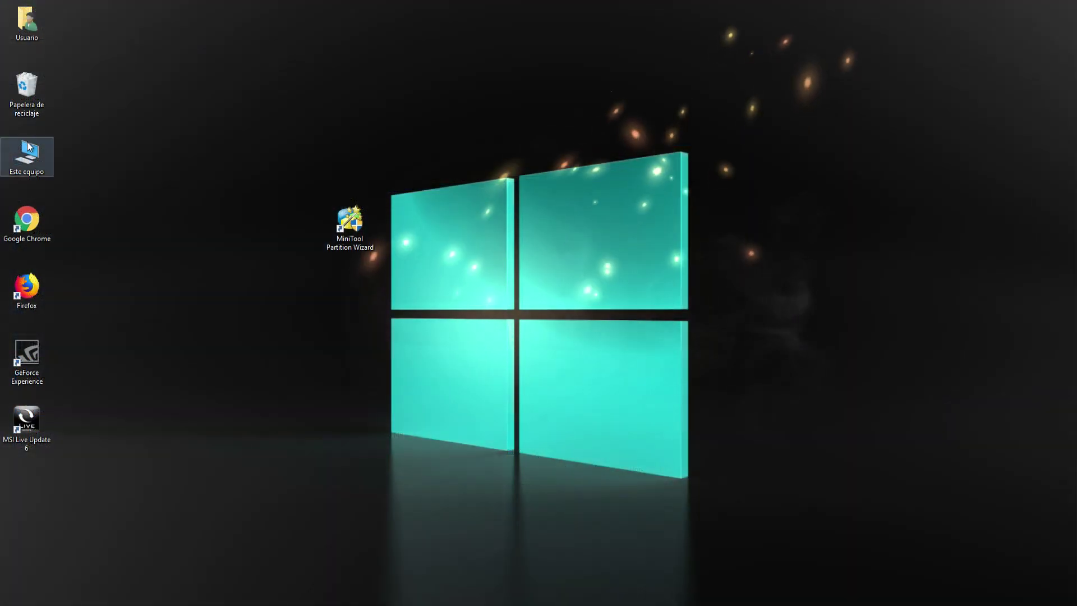
Open Este equipo in File Explorer, check the capacity and folders of local disk E:, and close the window
{"action": "double_click", "coordinate": [28, 150]}
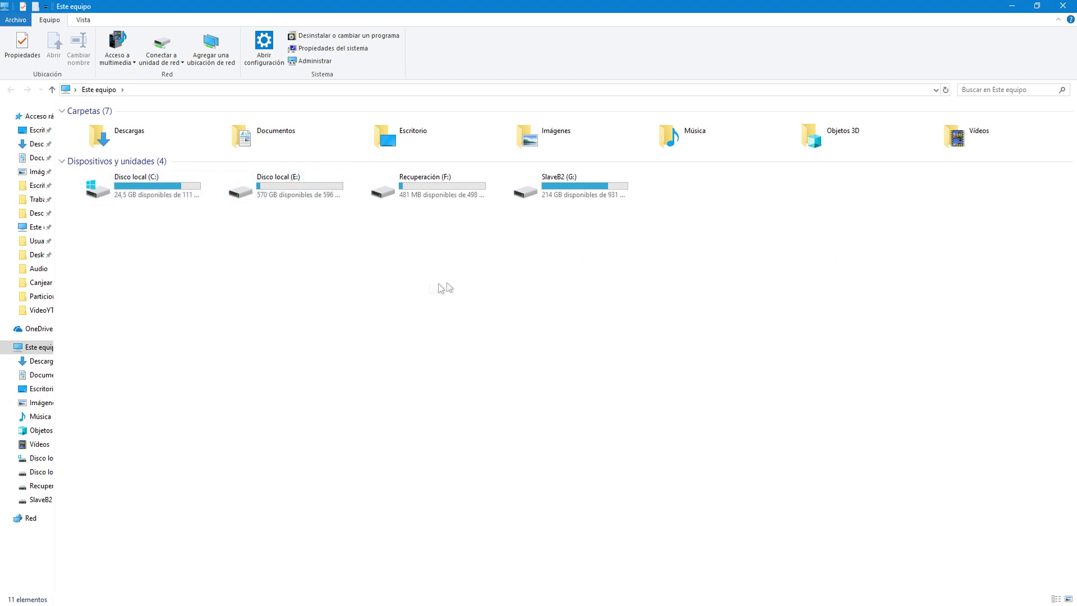
{"action": "left_click", "coordinate": [269, 192]}
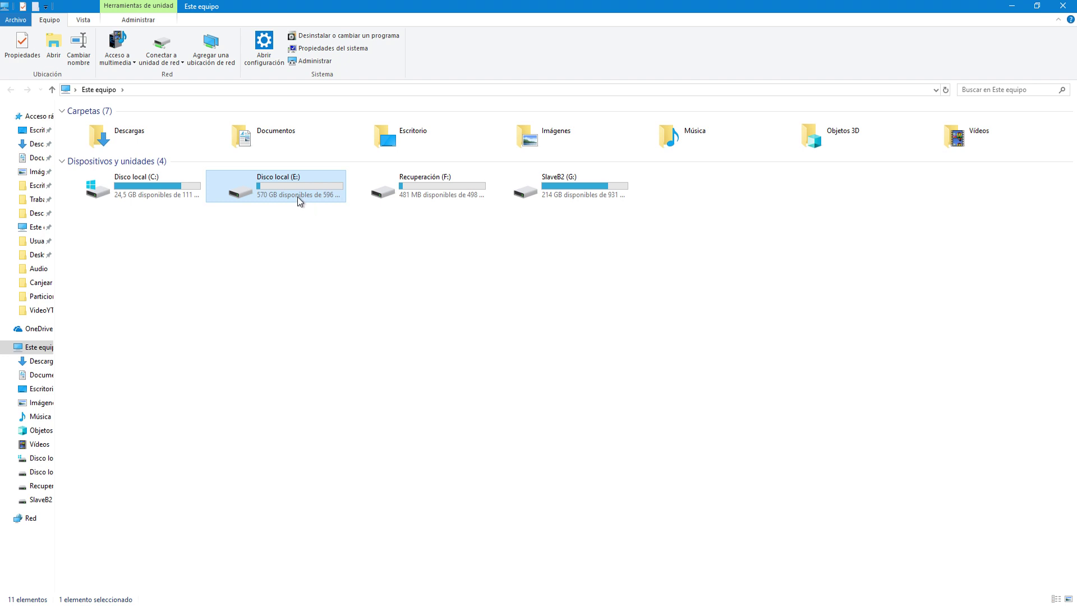
{"action": "double_click", "coordinate": [307, 186]}
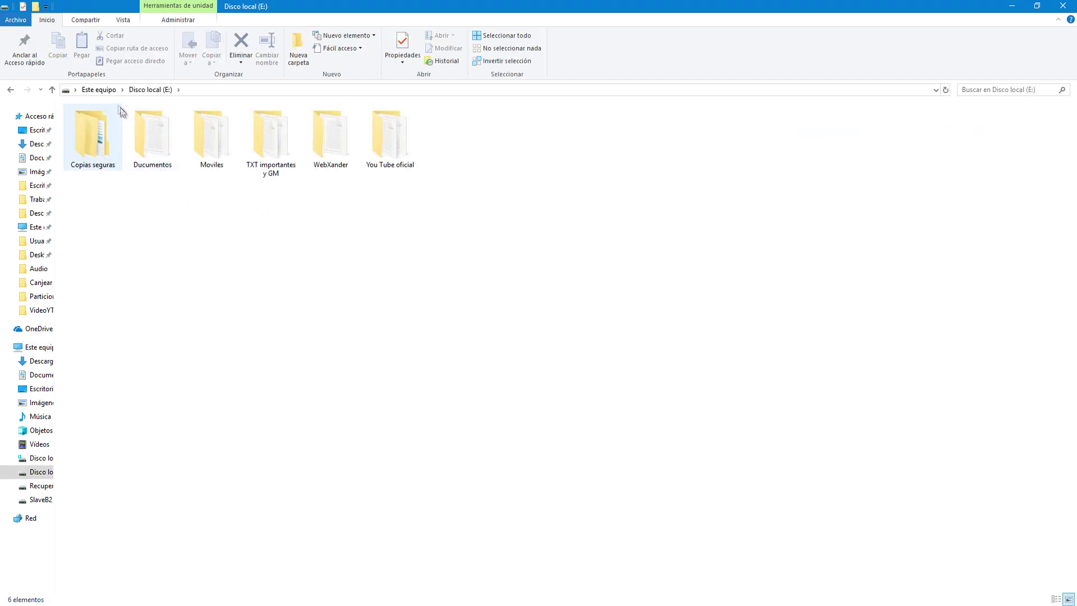
{"action": "left_click", "coordinate": [99, 90]}
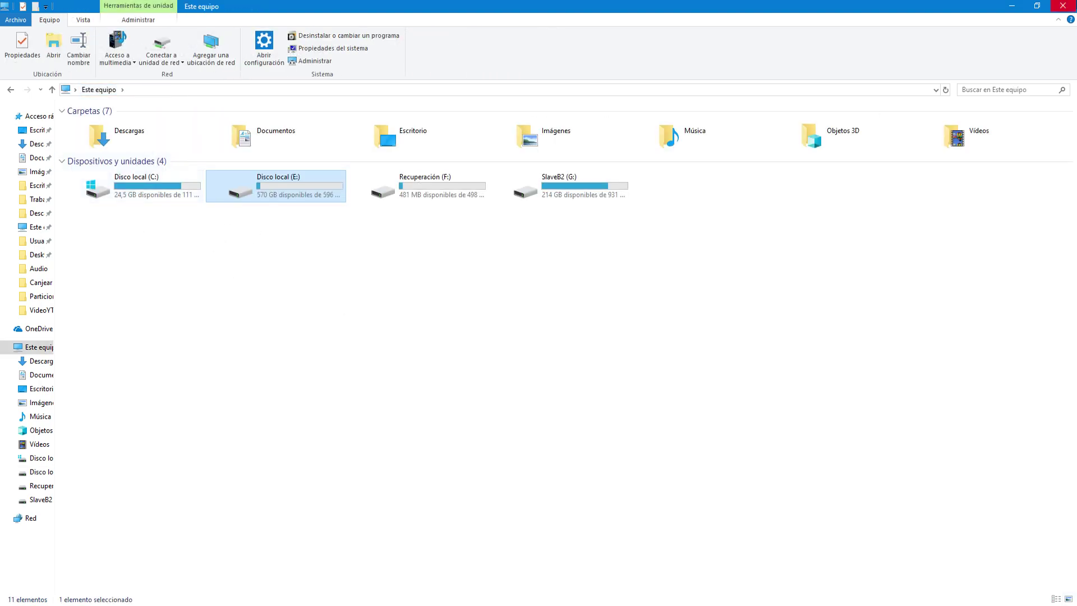
{"action": "left_click", "coordinate": [1063, 6]}
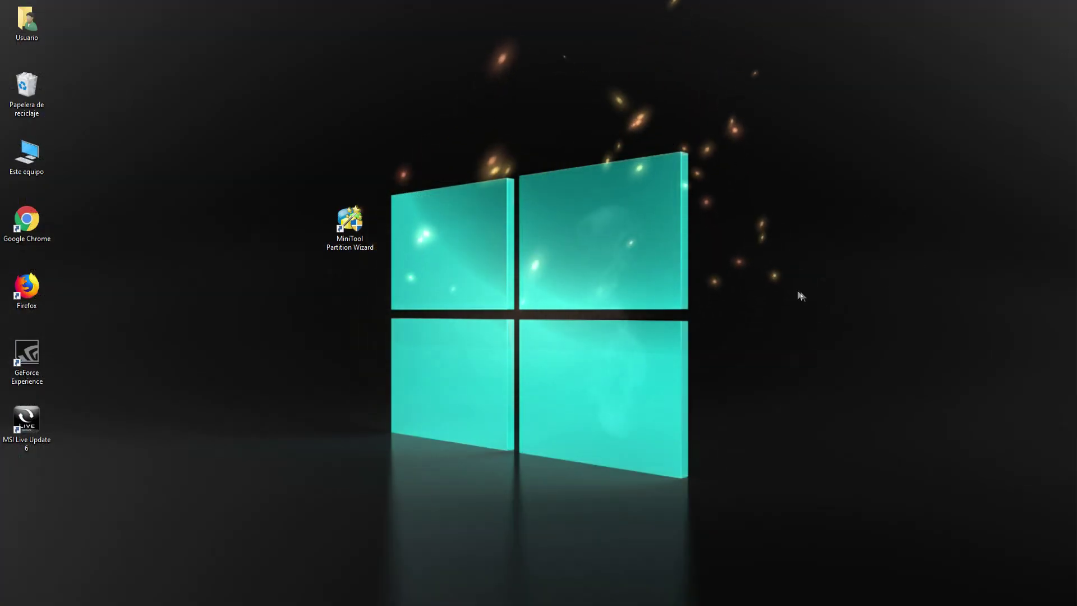